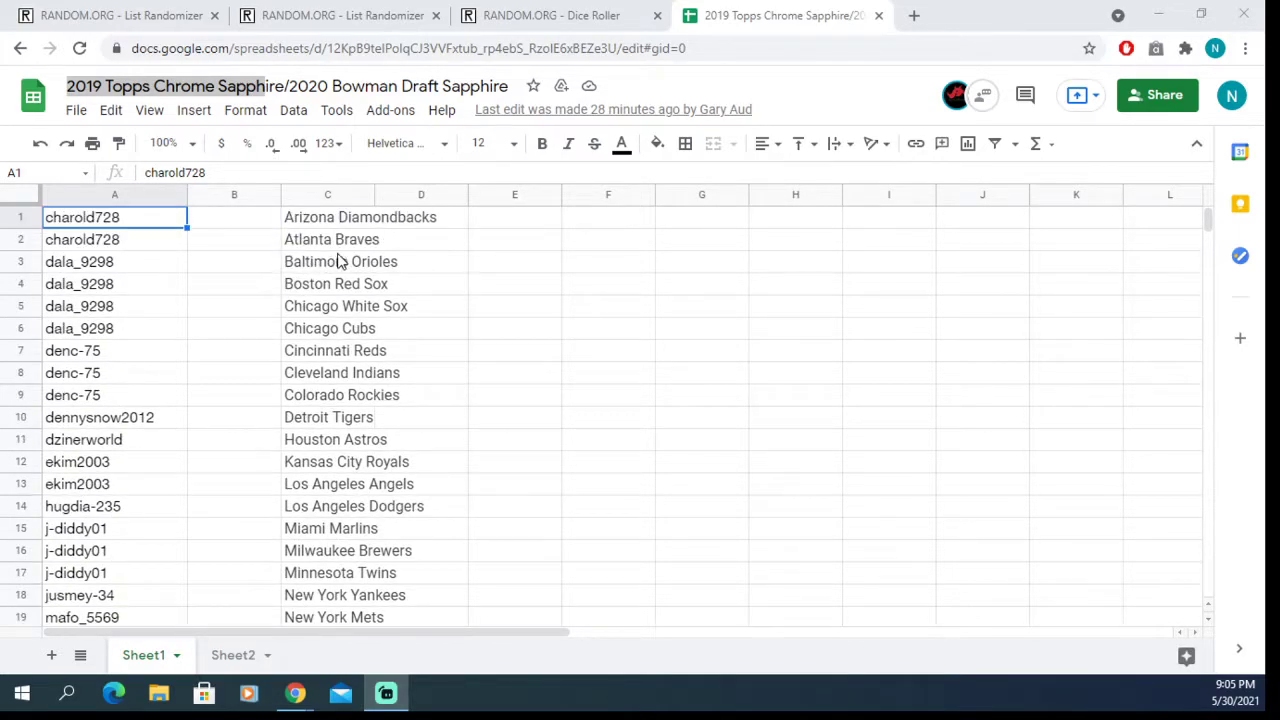
Copy the entire column A of participant usernames in Sheet1.
scroll(331, 283, "down", 4)
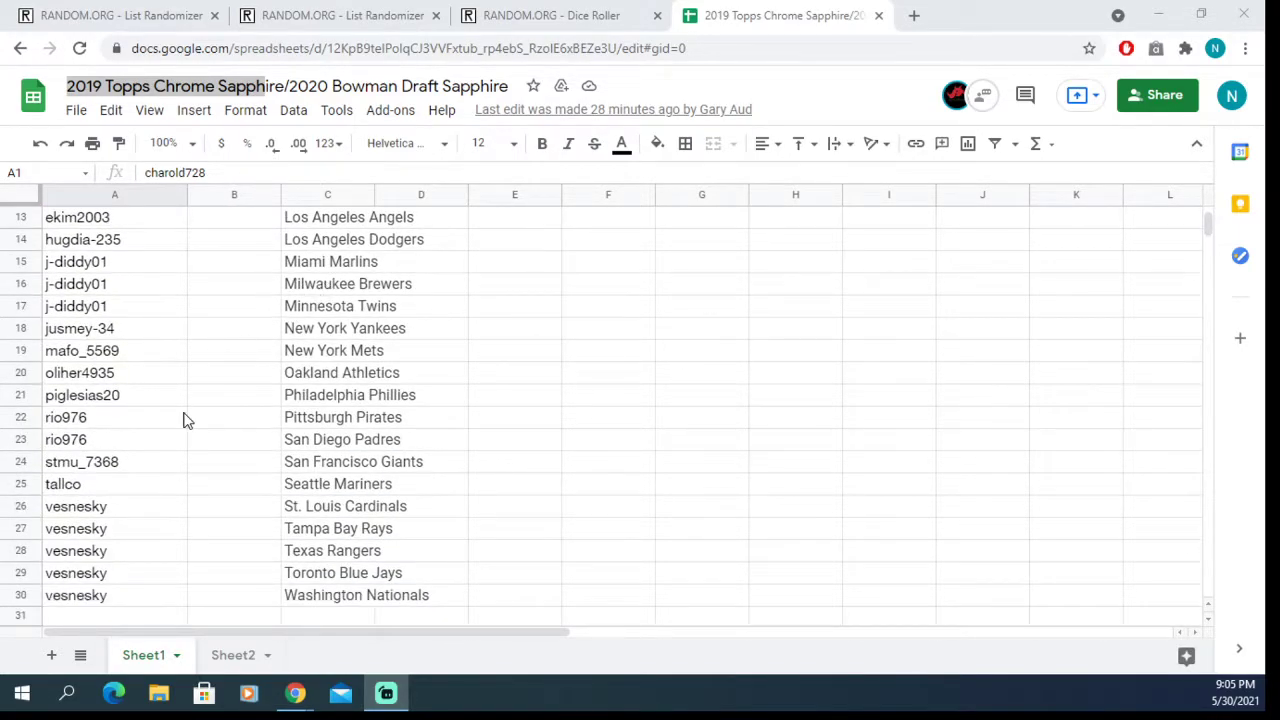
scroll(183, 420, "up", 2)
scroll(183, 420, "up", 2)
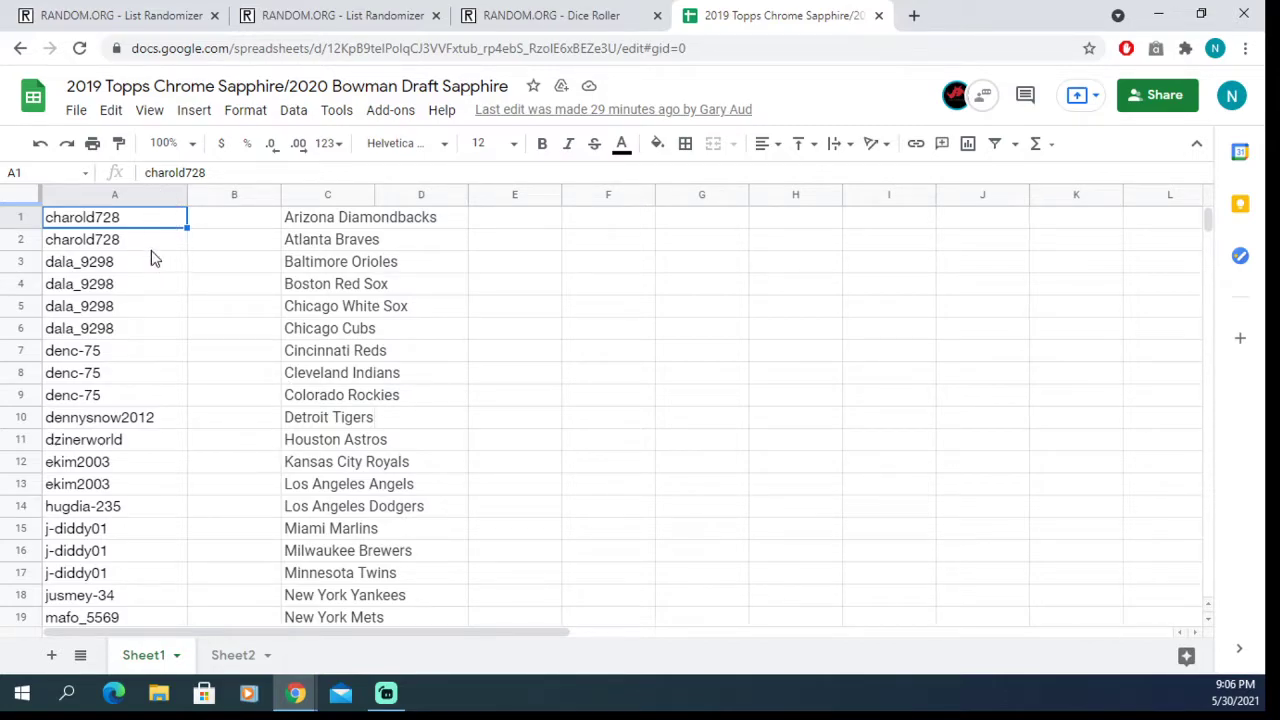
key("ctrl+space")
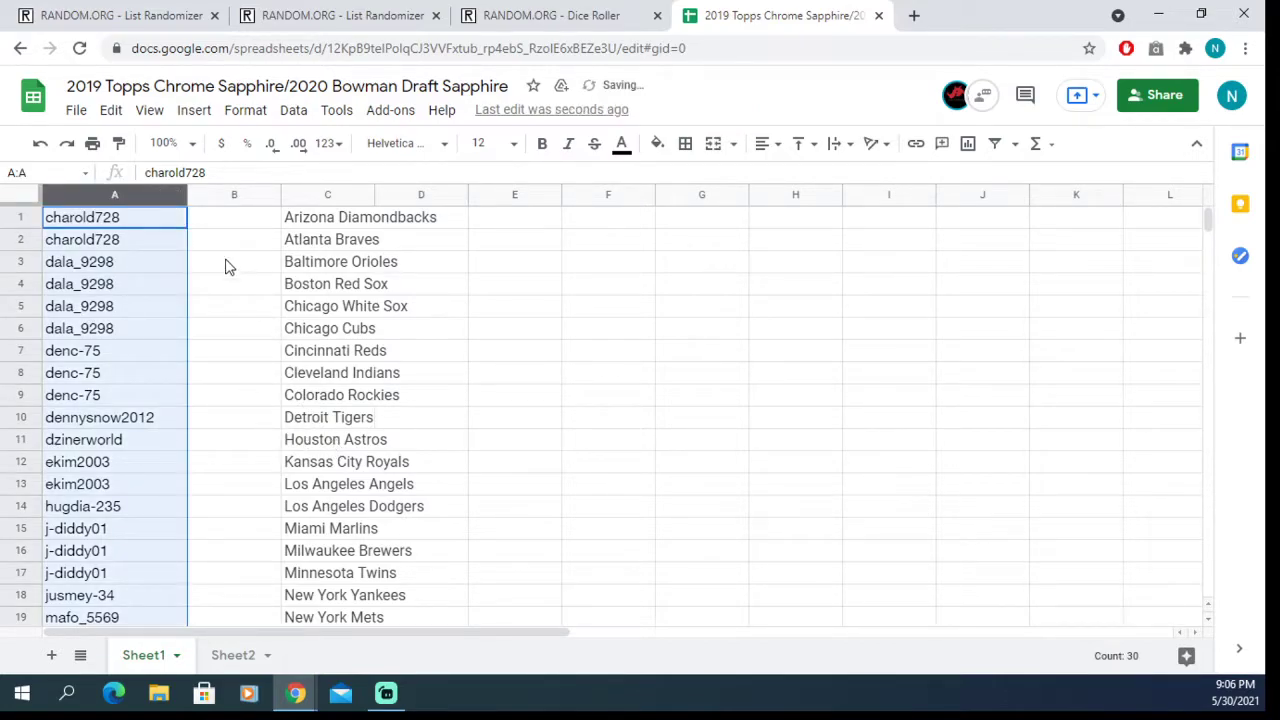
right_click(133, 226)
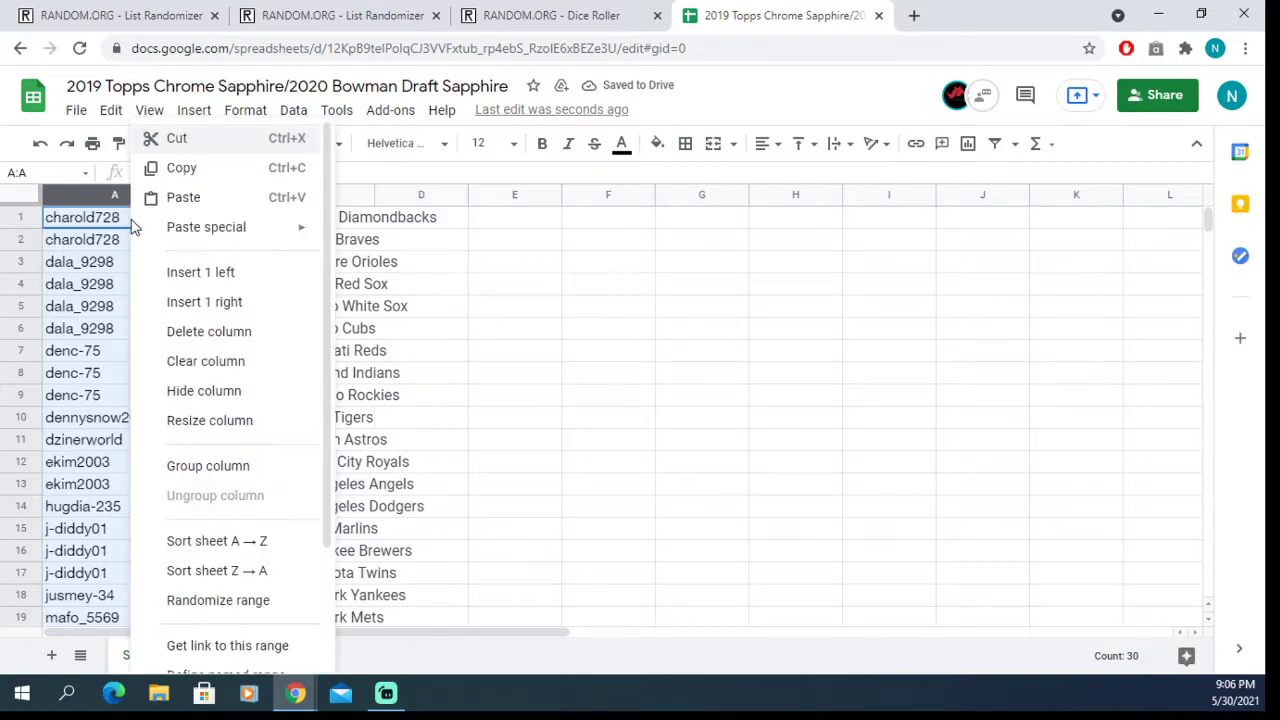
left_click(172, 167)
Paste the copied usernames into the list items field of the first RANDOM.ORG List Randomizer page.
left_click(123, 22)
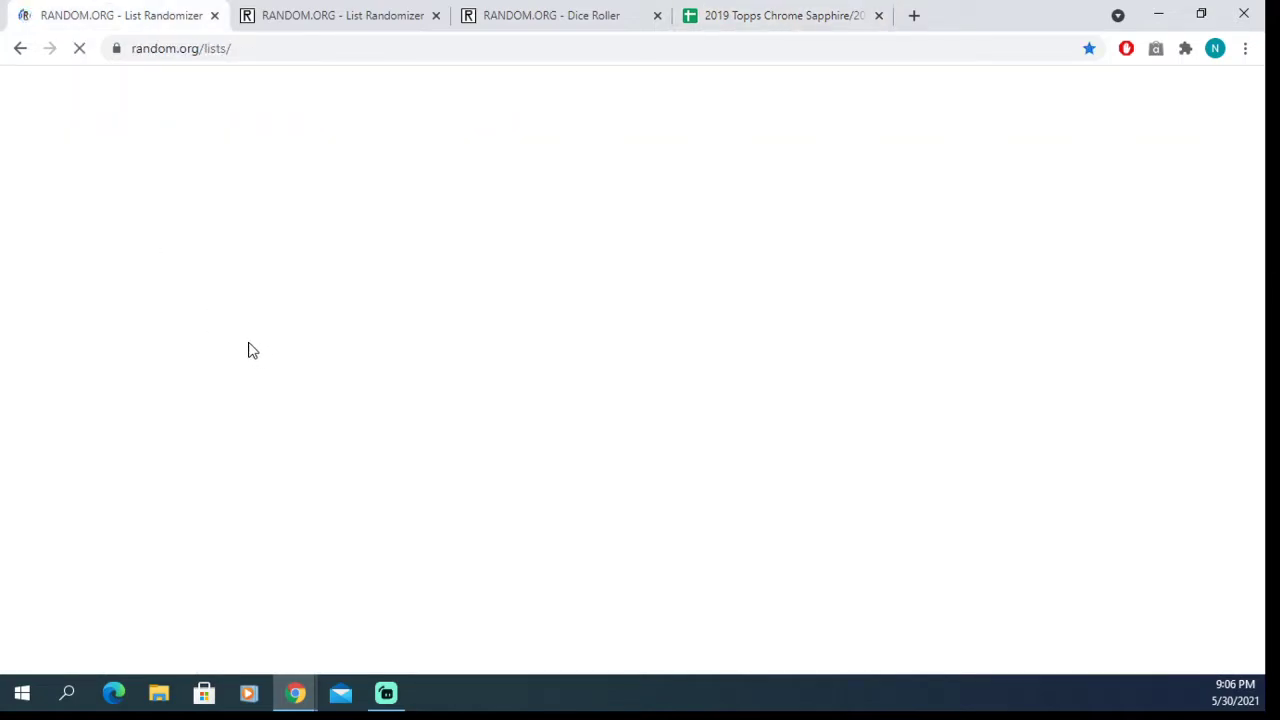
left_click(308, 430)
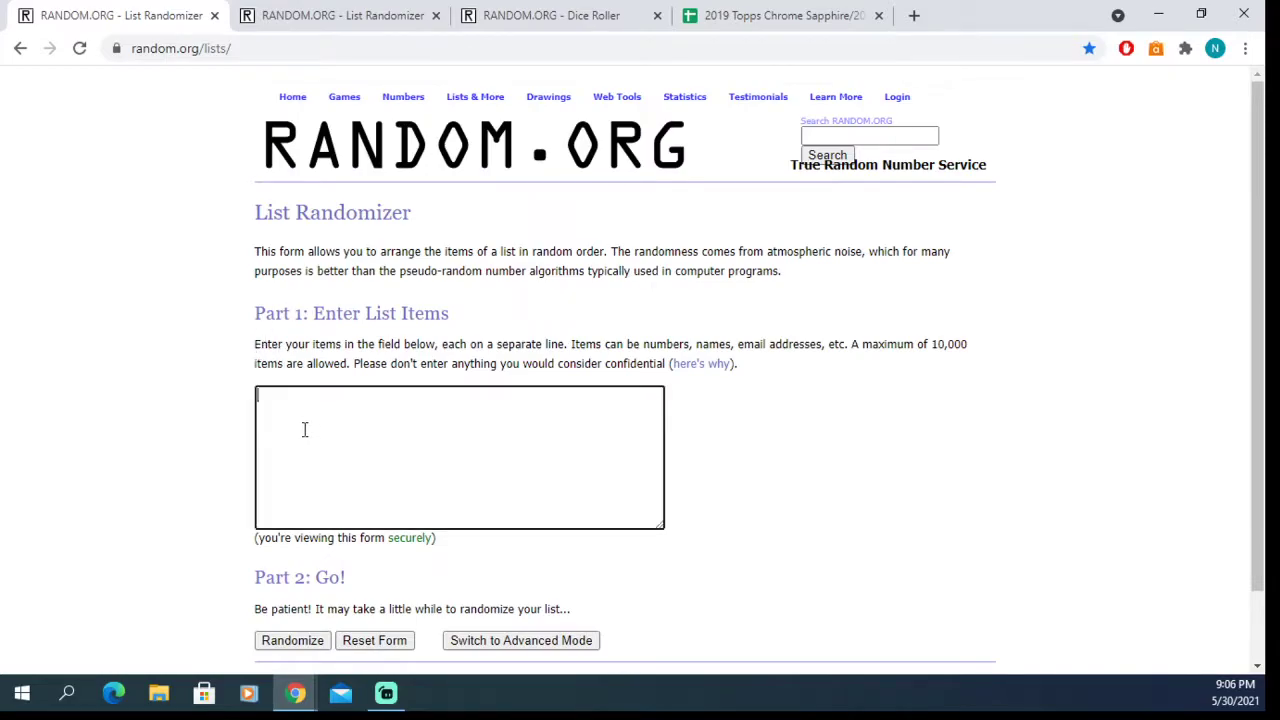
right_click(334, 398)
left_click(348, 258)
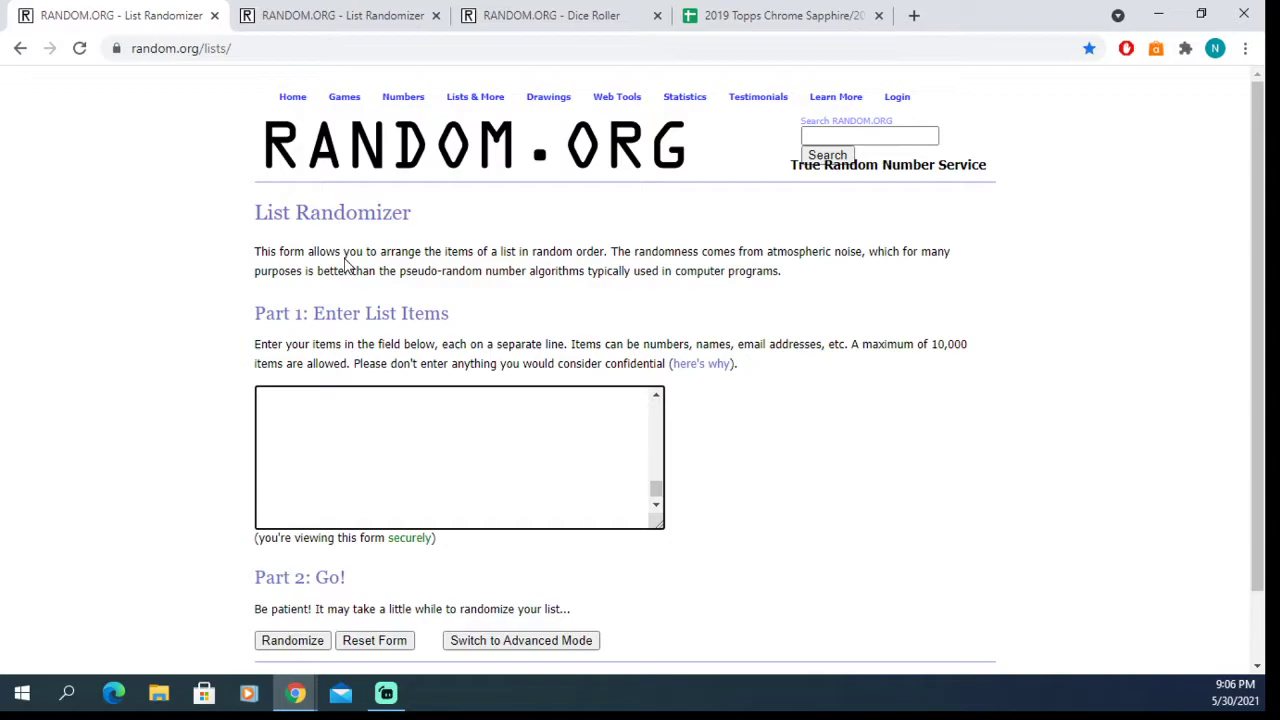
left_click_drag(656, 490, 656, 410)
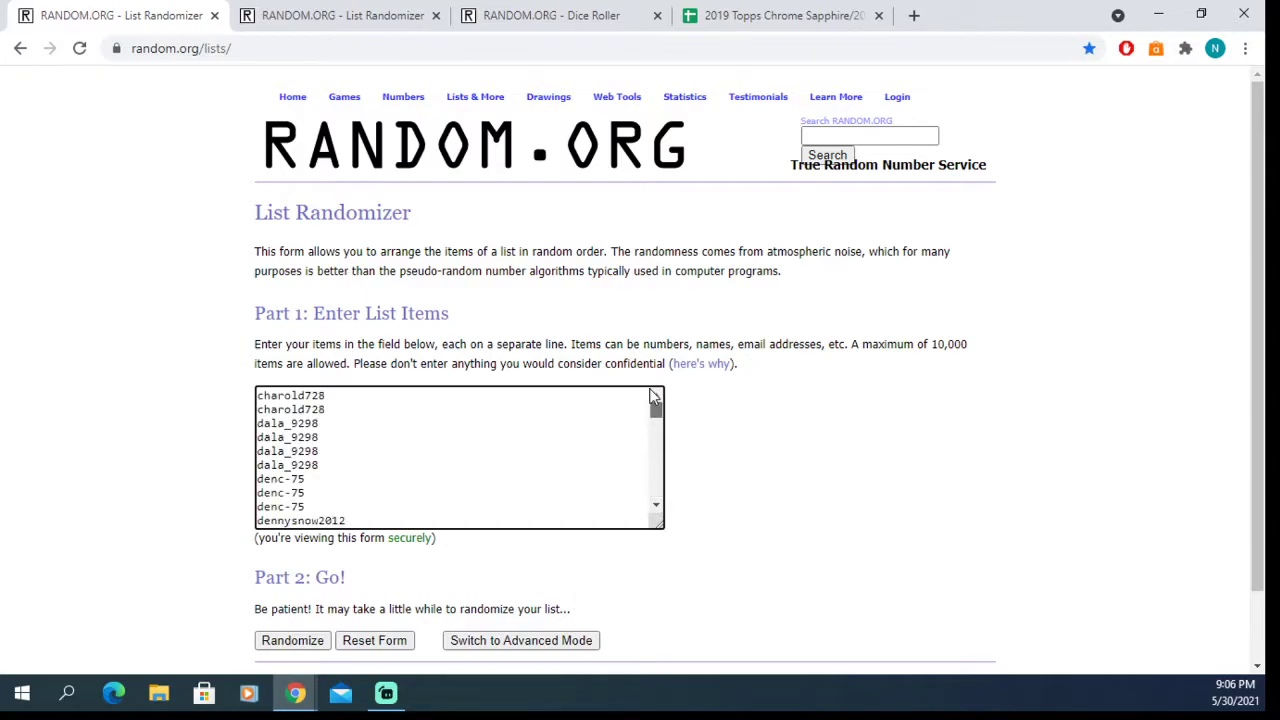
In the spreadsheet, widen column C to fit the longest team name and copy the entire column.
left_click(730, 16)
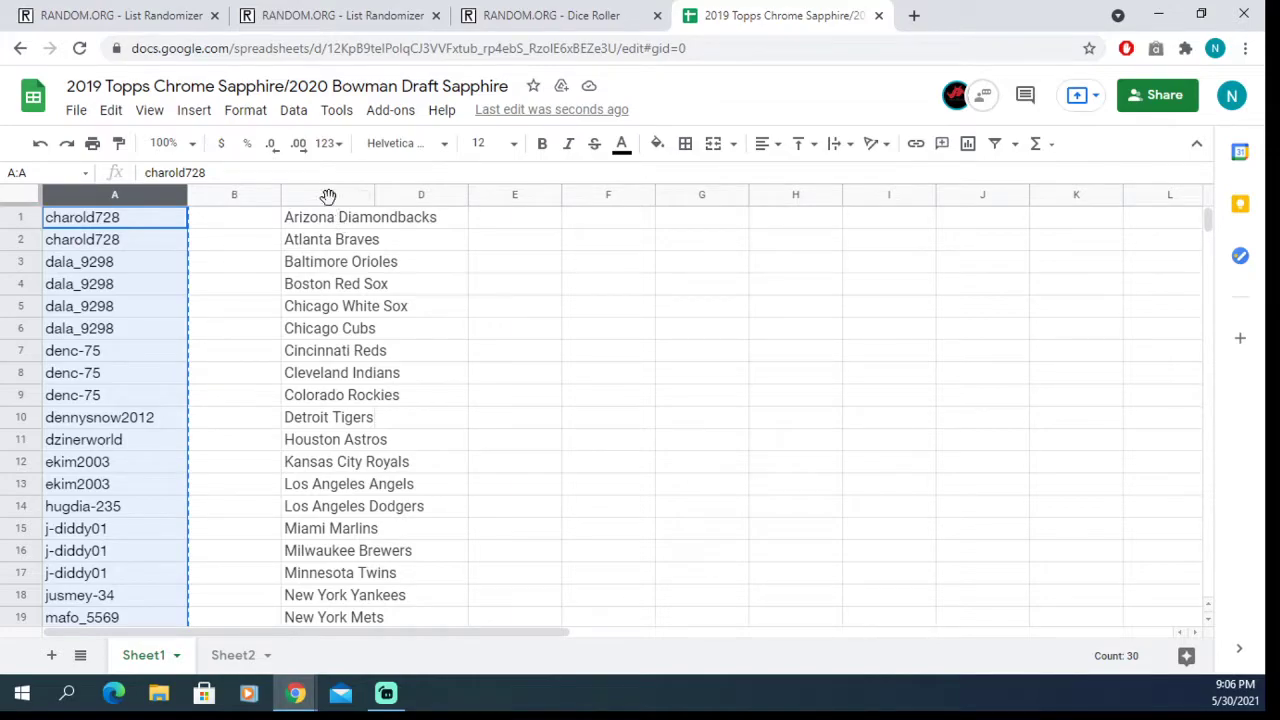
left_click(328, 195)
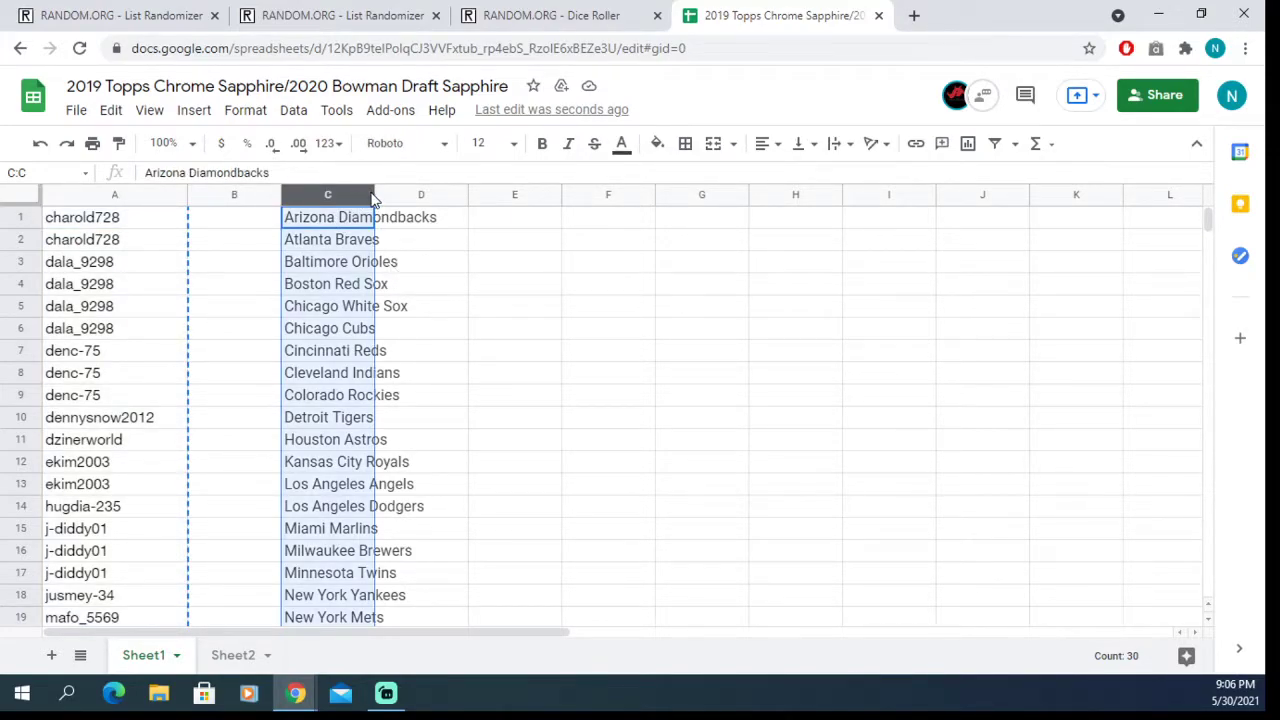
left_click_drag(374, 195, 440, 193)
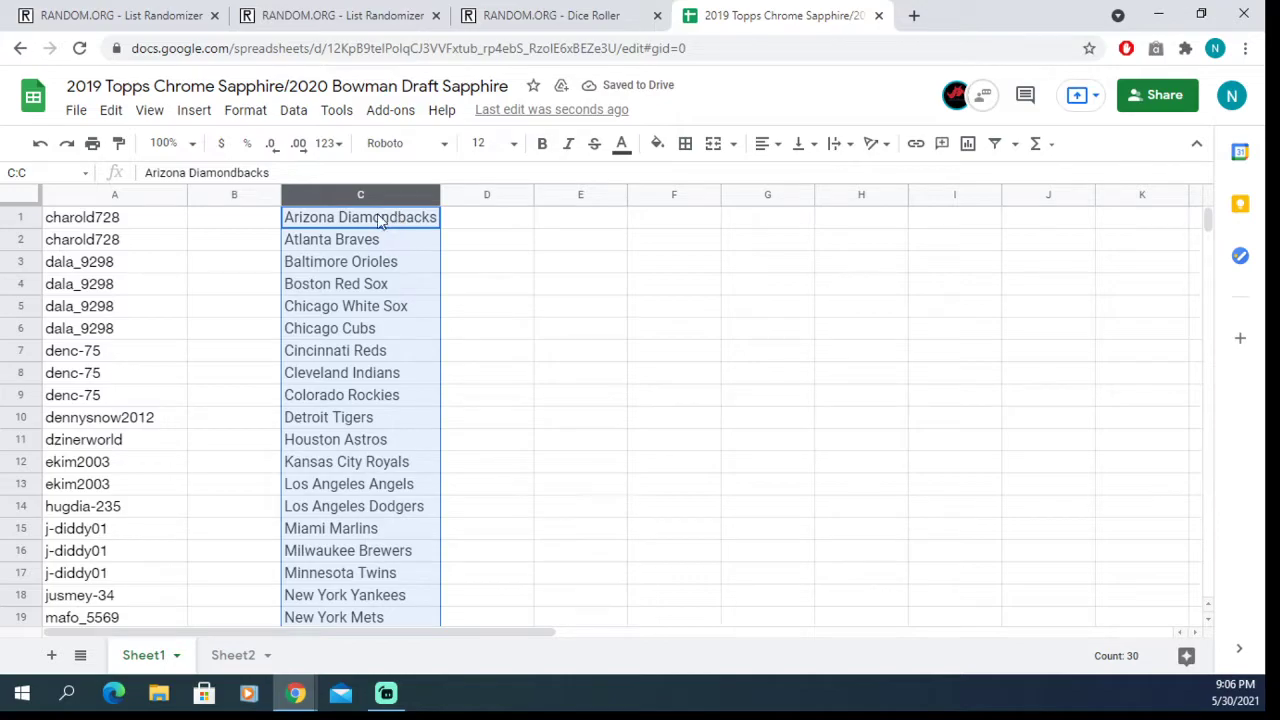
right_click(363, 266)
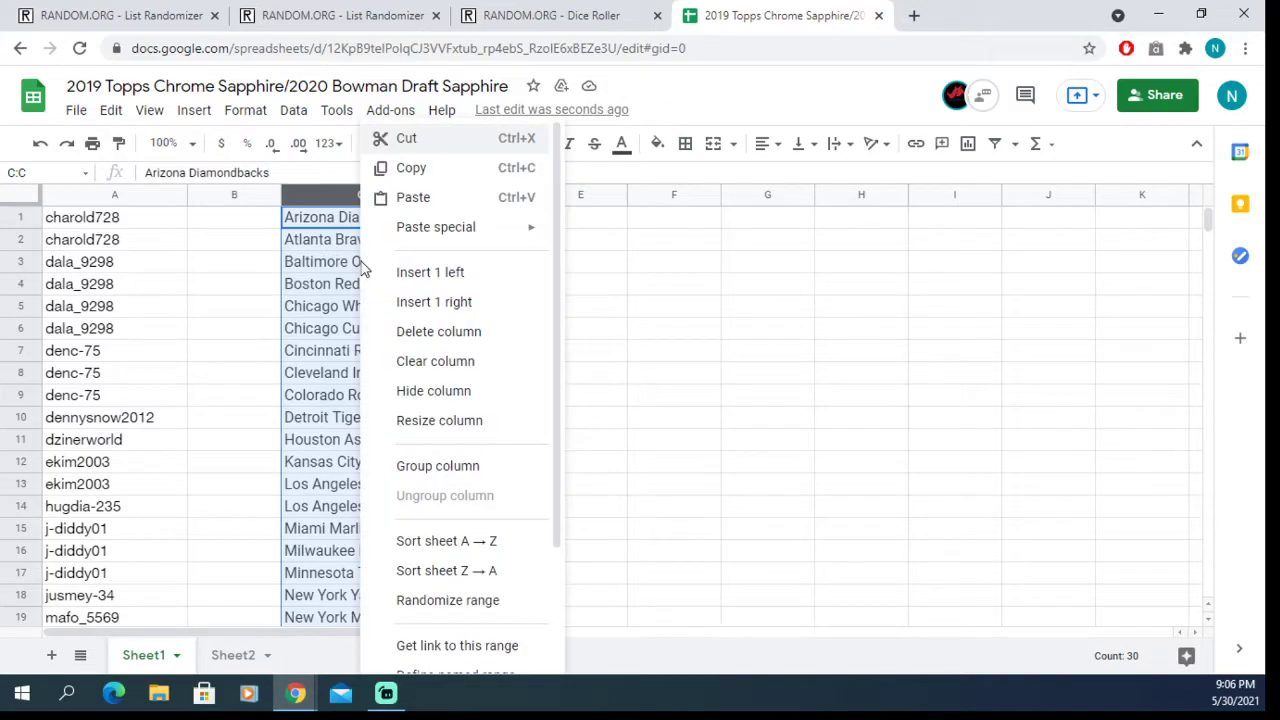
left_click(410, 168)
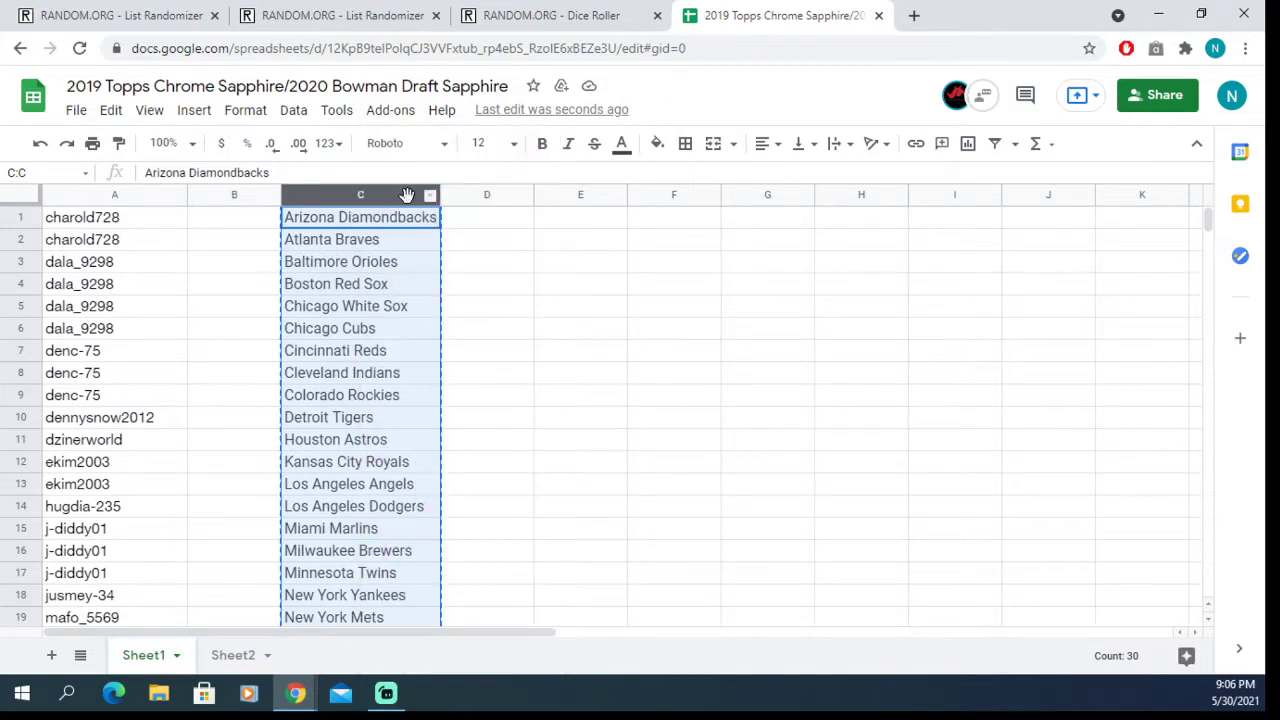
Paste the copied team names into the list items field of the second List Randomizer page.
left_click(325, 15)
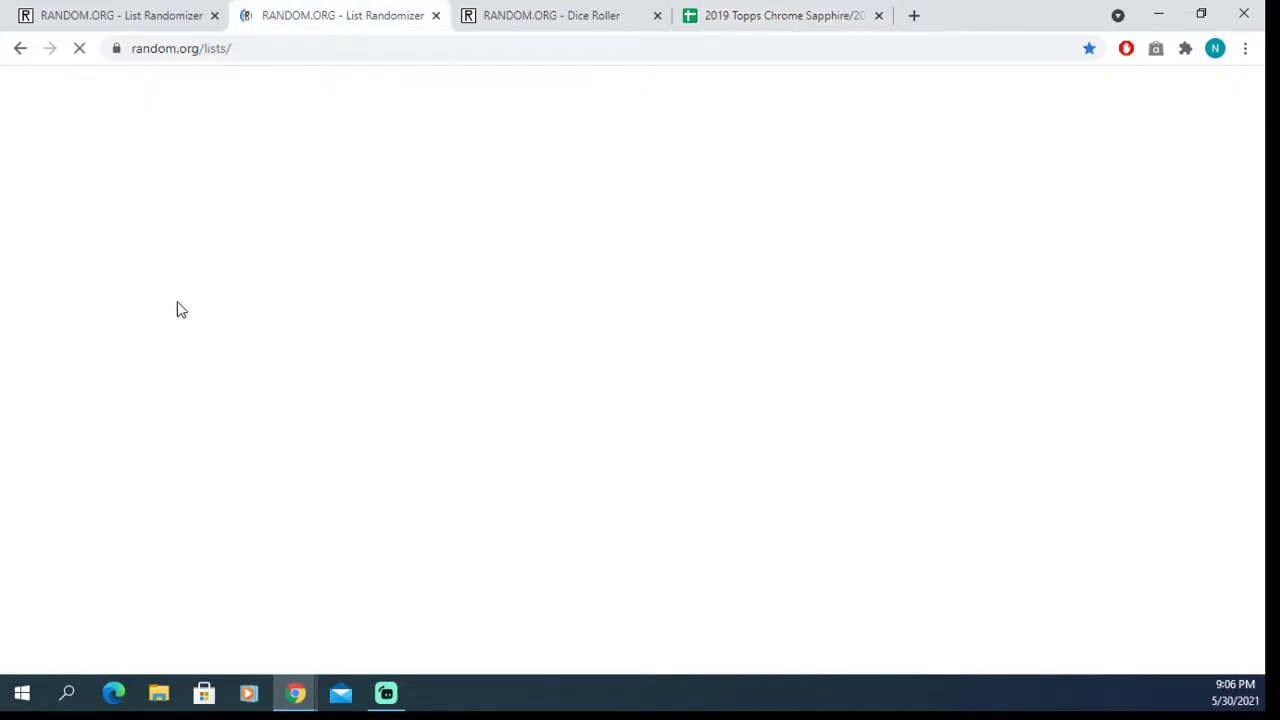
right_click(287, 398)
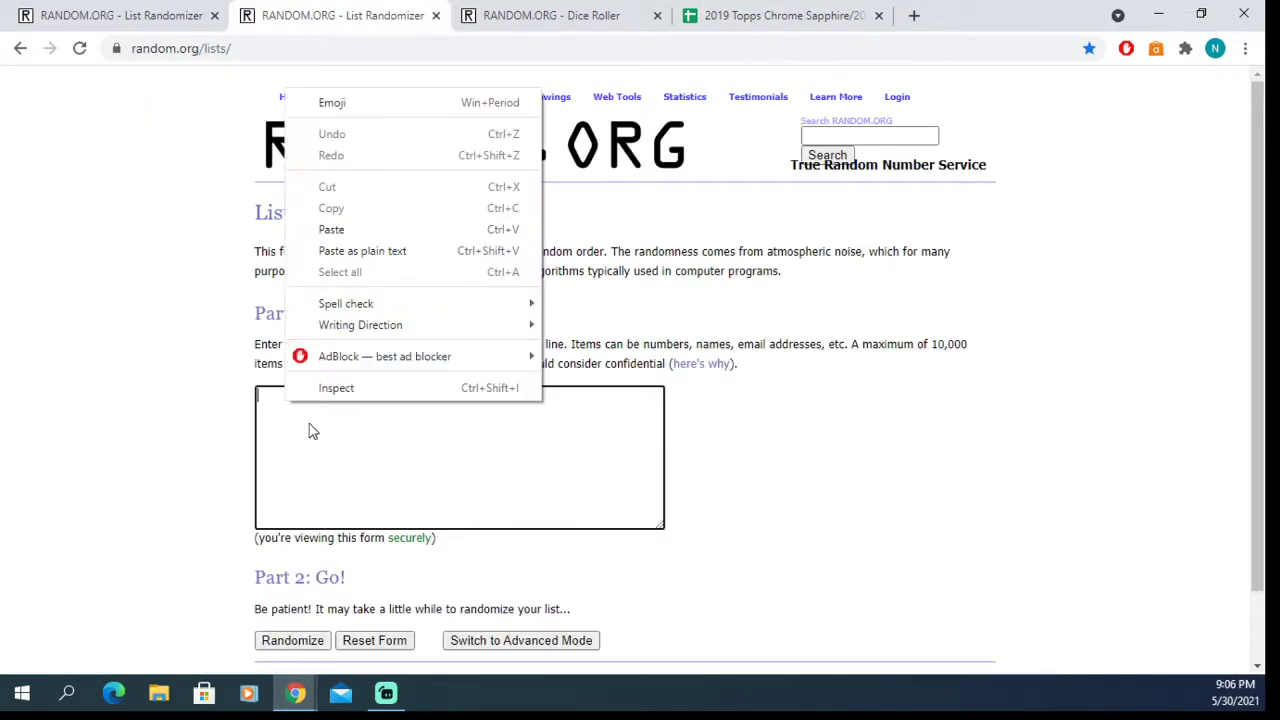
left_click(335, 233)
left_click_drag(654, 490, 654, 404)
Roll 2 virtual dice on the RANDOM.ORG Dice Roller page.
left_click(82, 24)
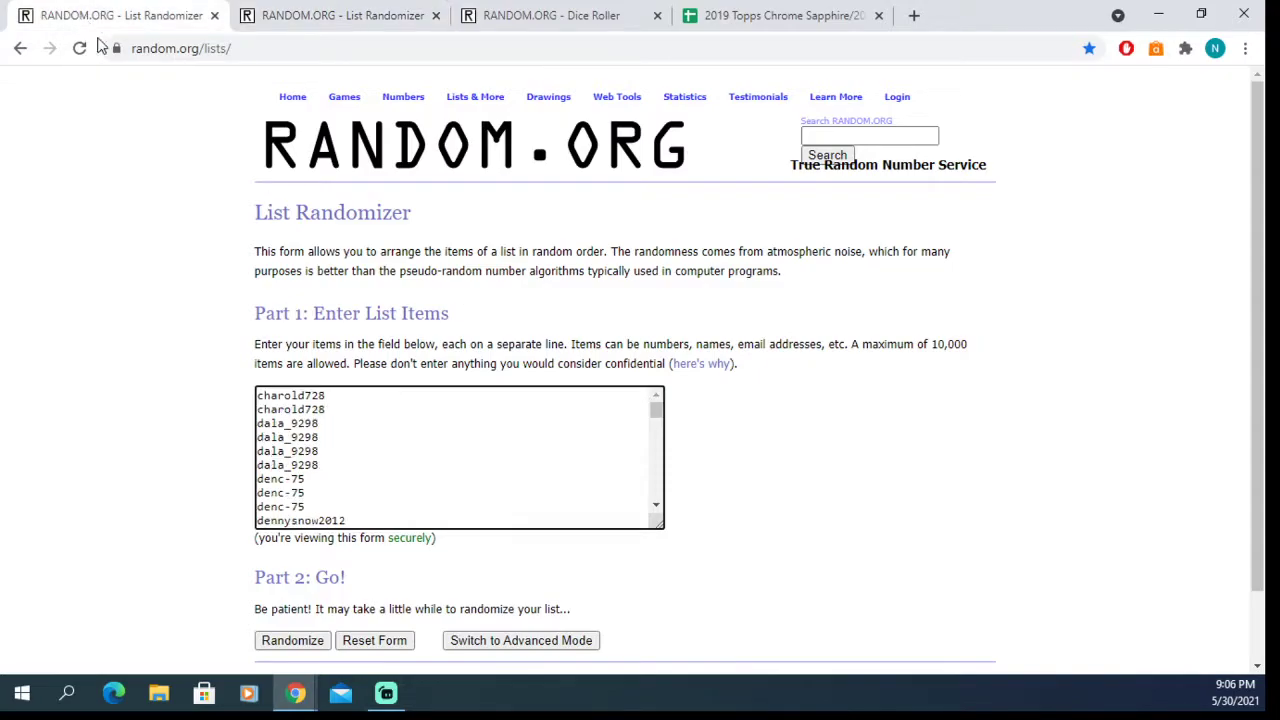
left_click(523, 20)
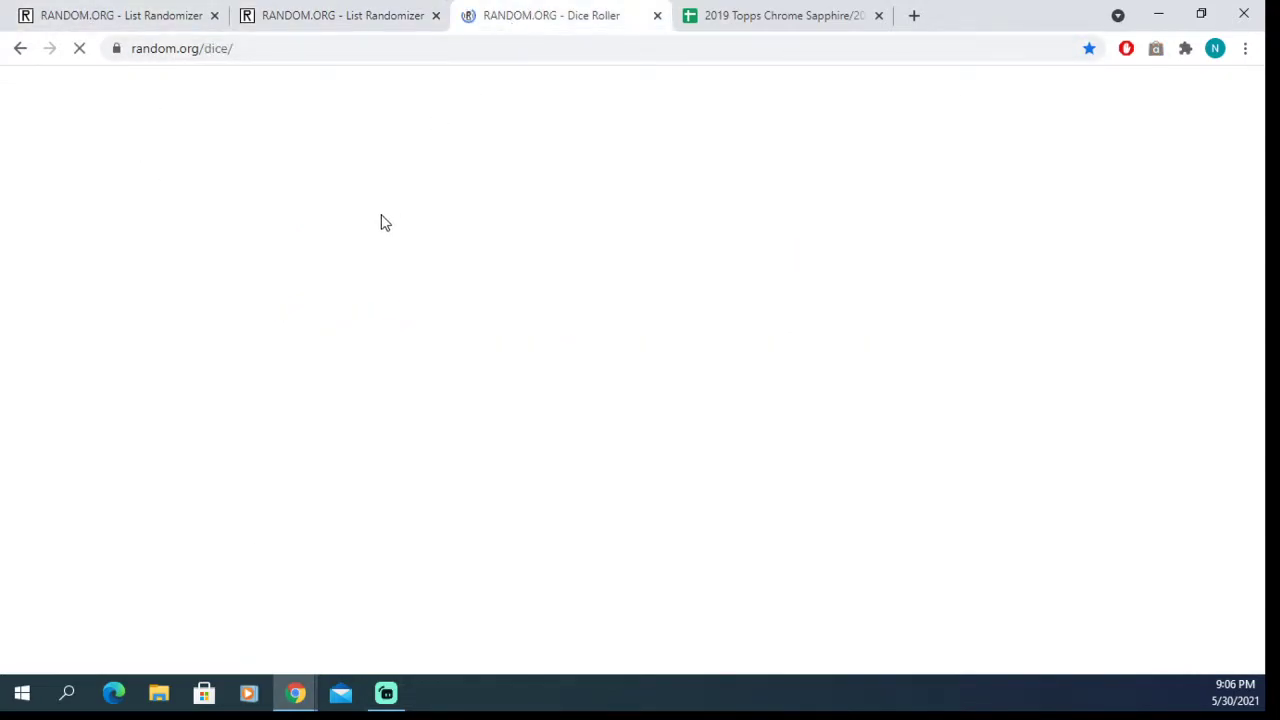
left_click(302, 336)
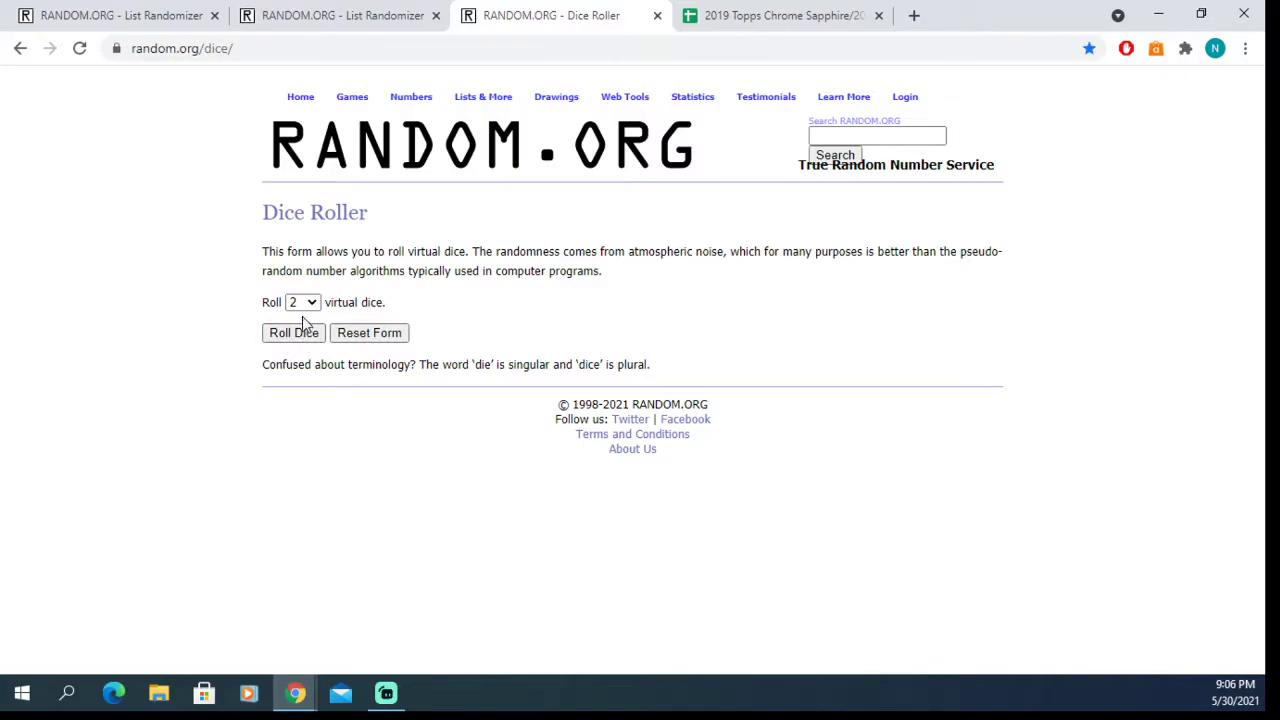
left_click(296, 336)
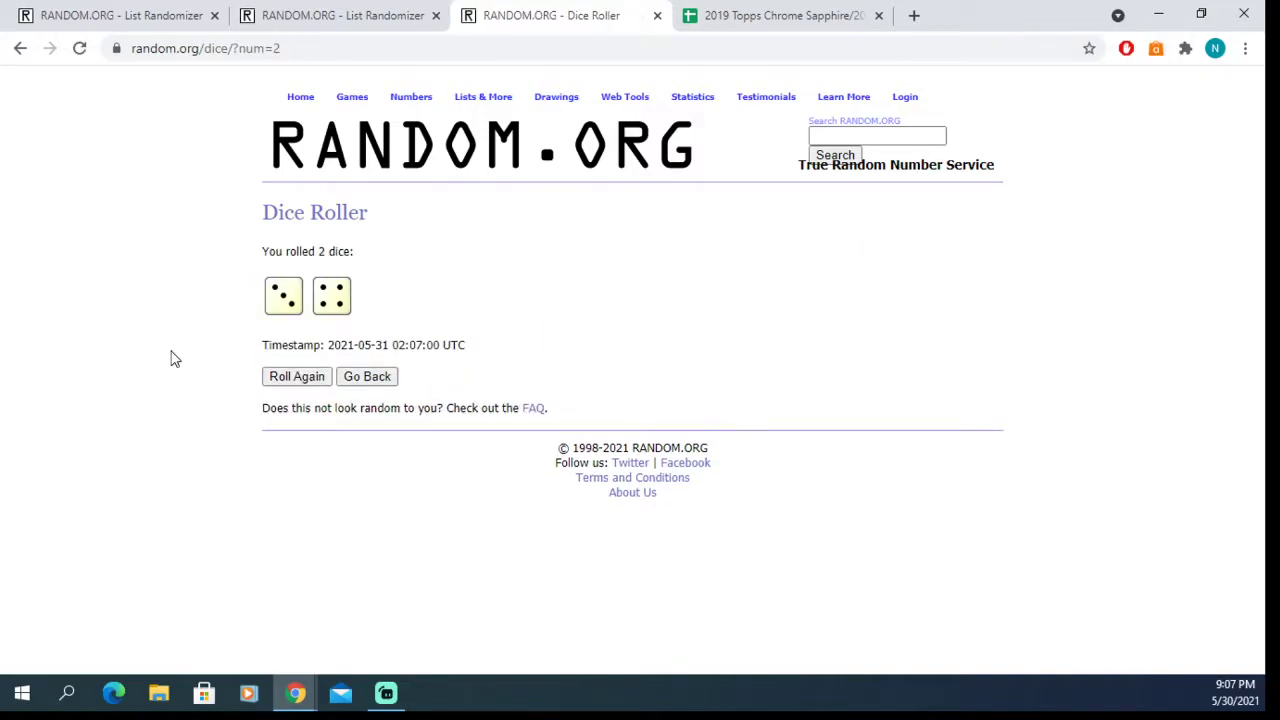
Randomize the username list six times in the first List Randomizer.
left_click(130, 22)
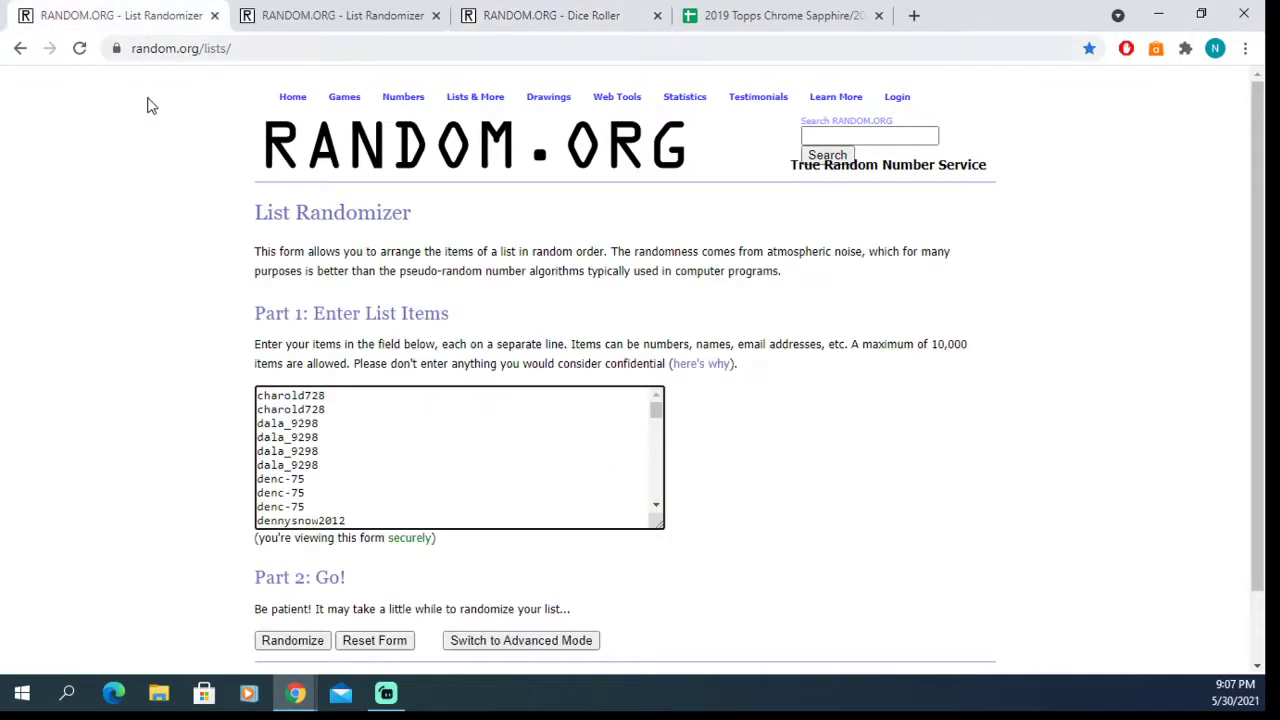
scroll(226, 440, "down", 1)
left_click(305, 562)
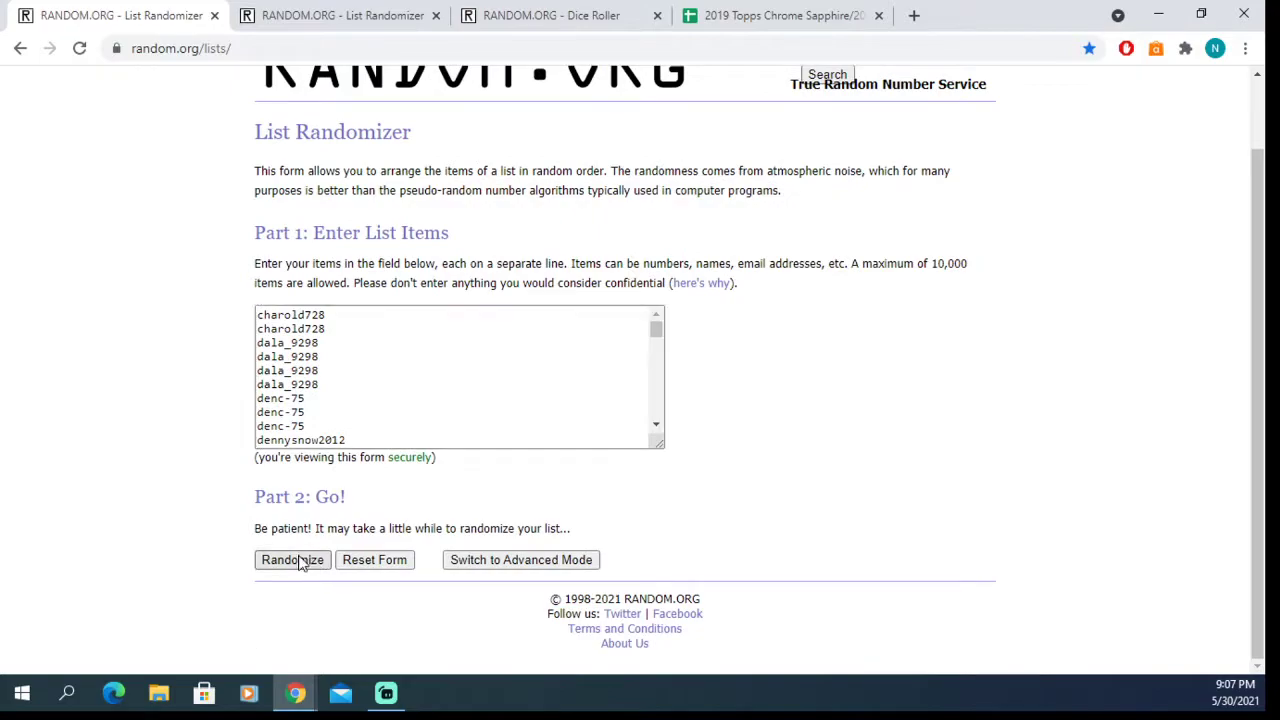
scroll(135, 378, "down", 2)
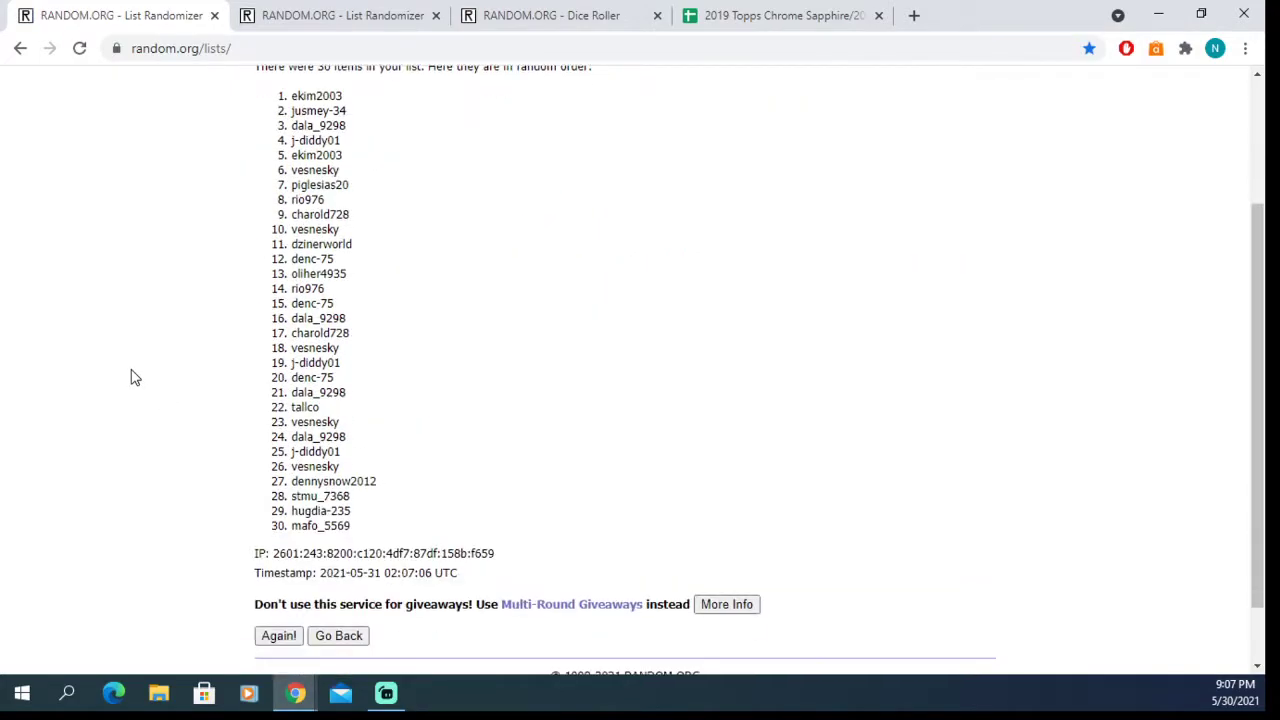
scroll(135, 378, "down", 1)
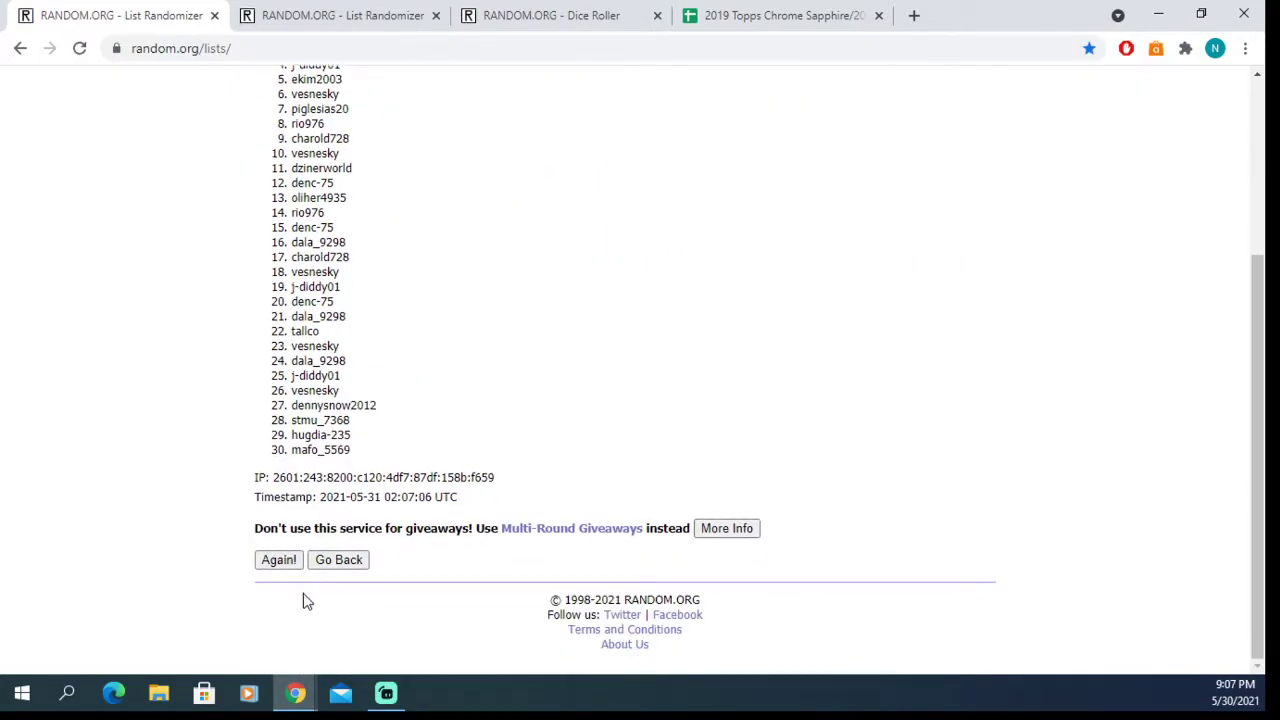
left_click(283, 564)
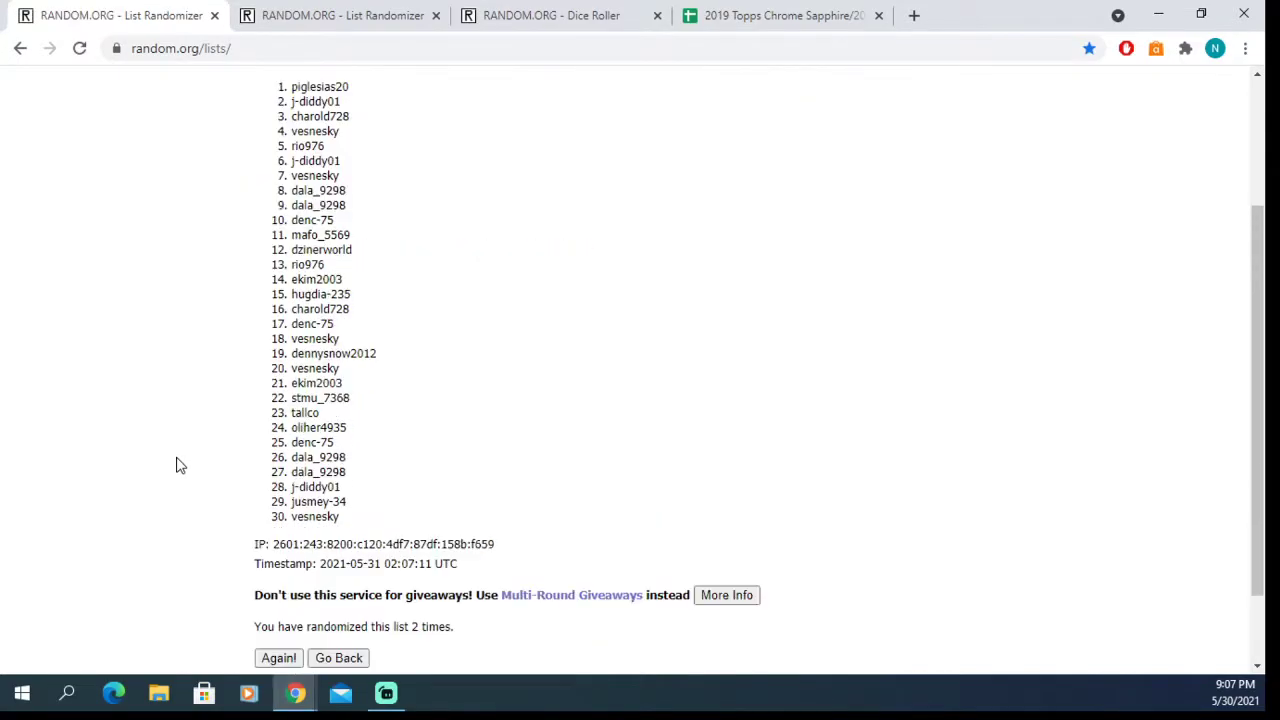
scroll(172, 460, "down", 3)
left_click(283, 563)
scroll(160, 305, "down", 3)
left_click(283, 561)
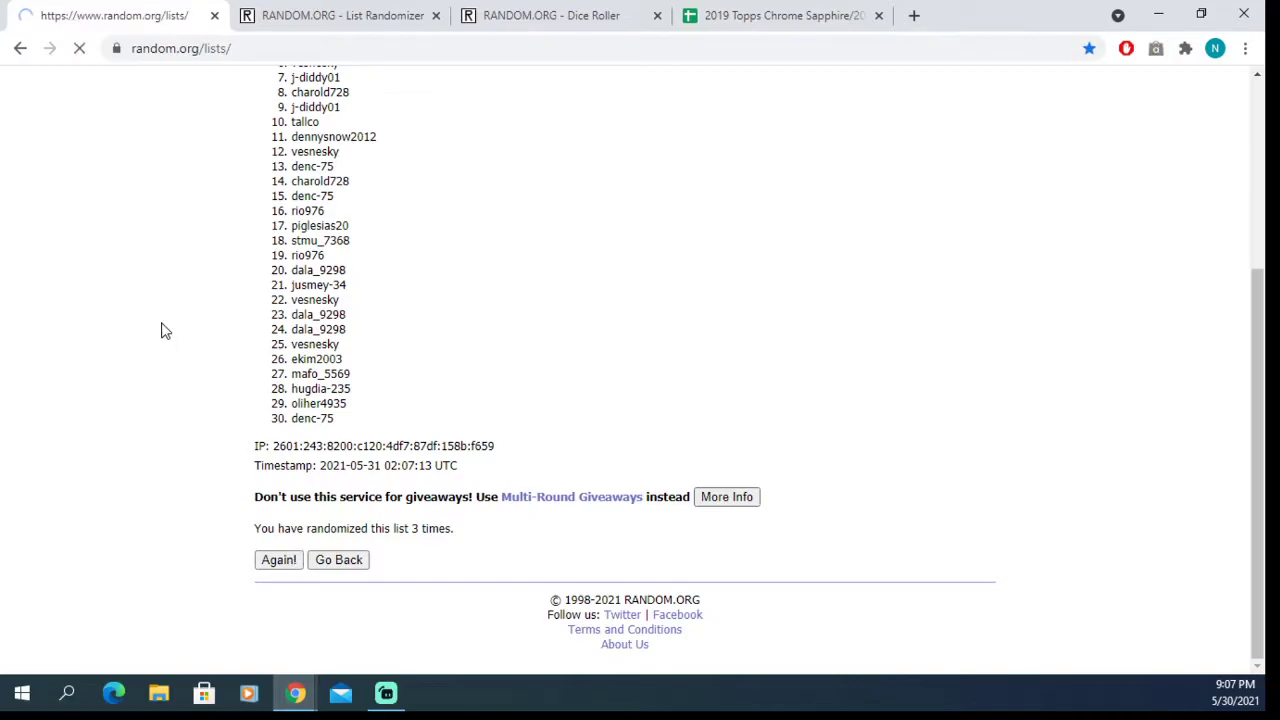
scroll(163, 300, "down", 3)
left_click(279, 559)
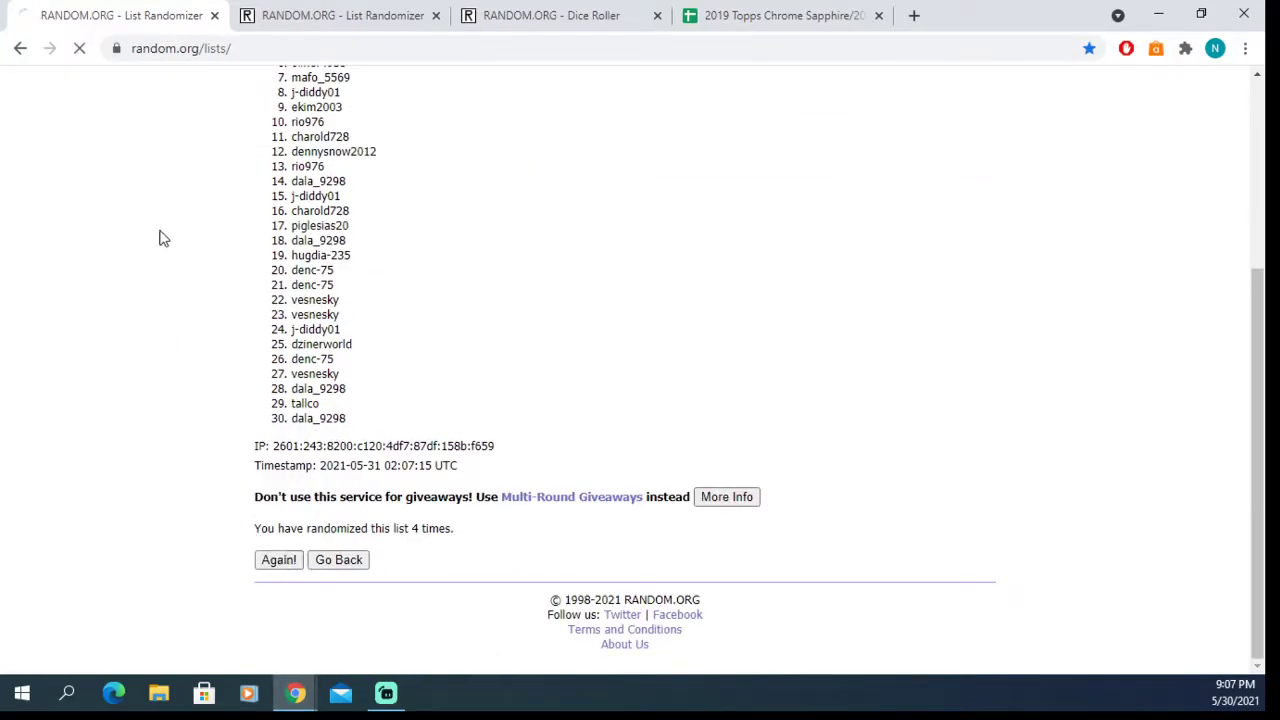
scroll(146, 231, "down", 3)
left_click(272, 568)
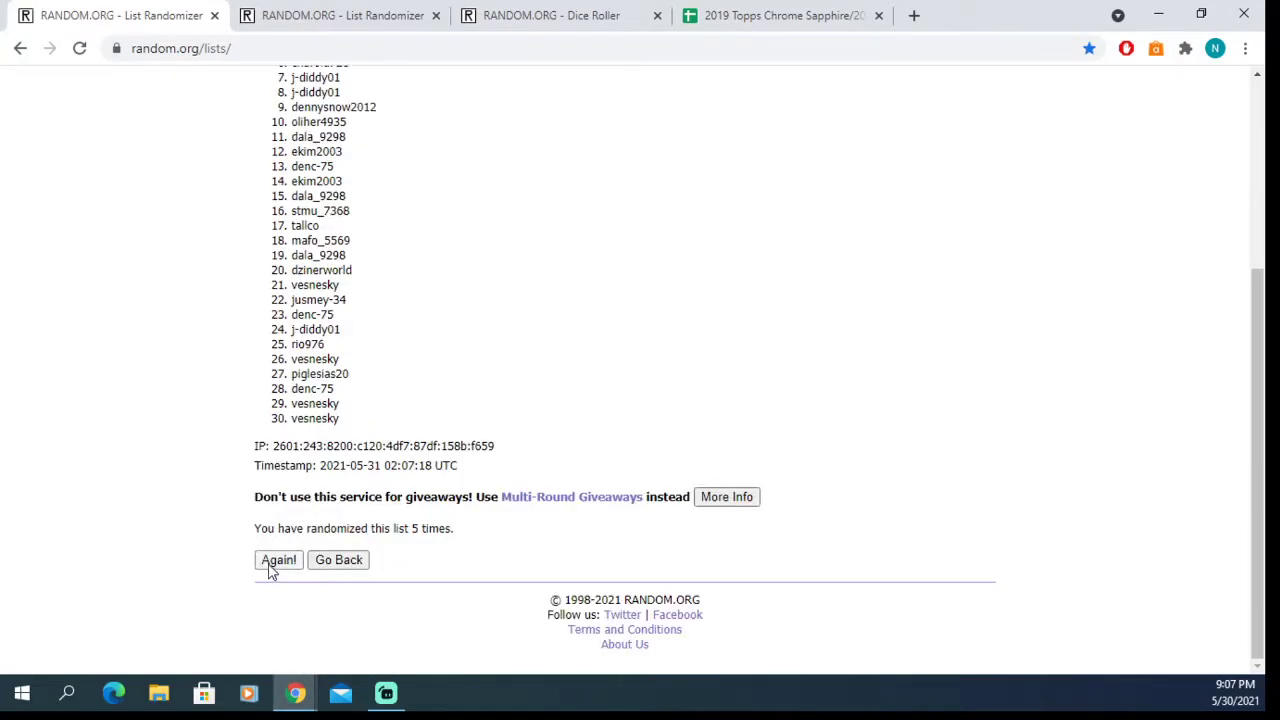
scroll(196, 200, "down", 3)
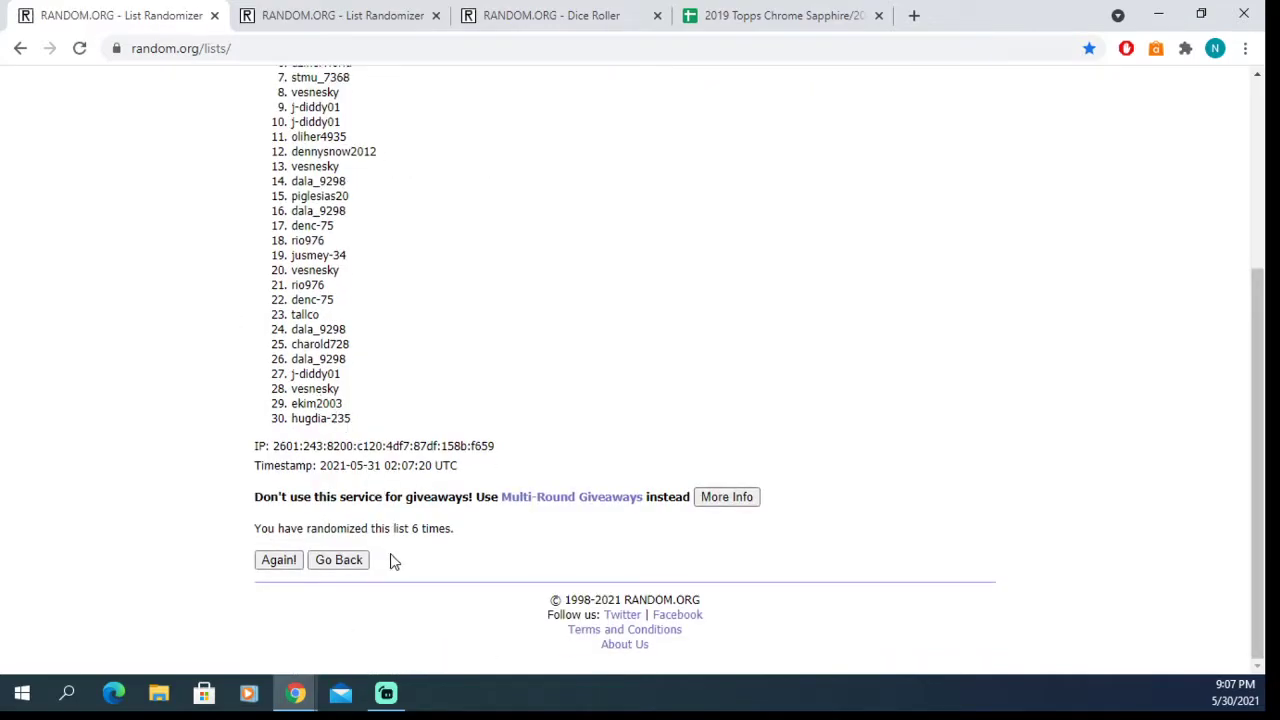
Check the randomization count against the dice roll, and randomize the username list a seventh time.
left_click_drag(404, 540, 465, 524)
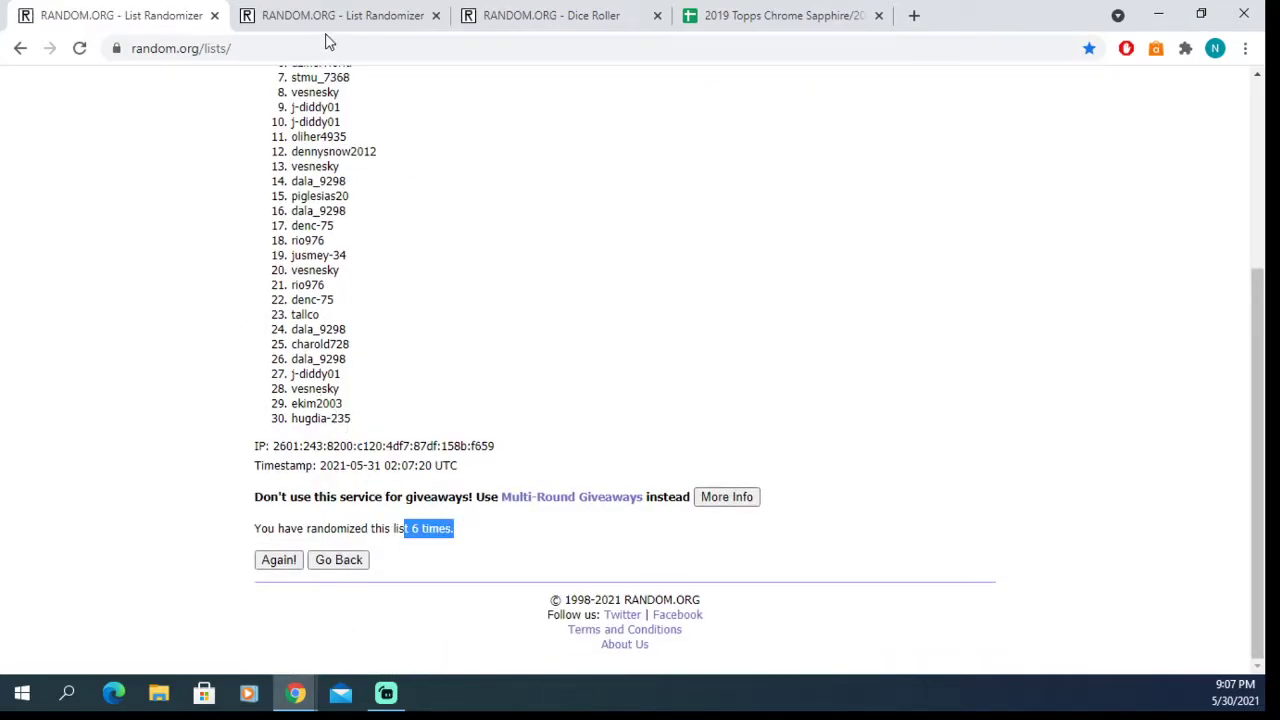
left_click(575, 17)
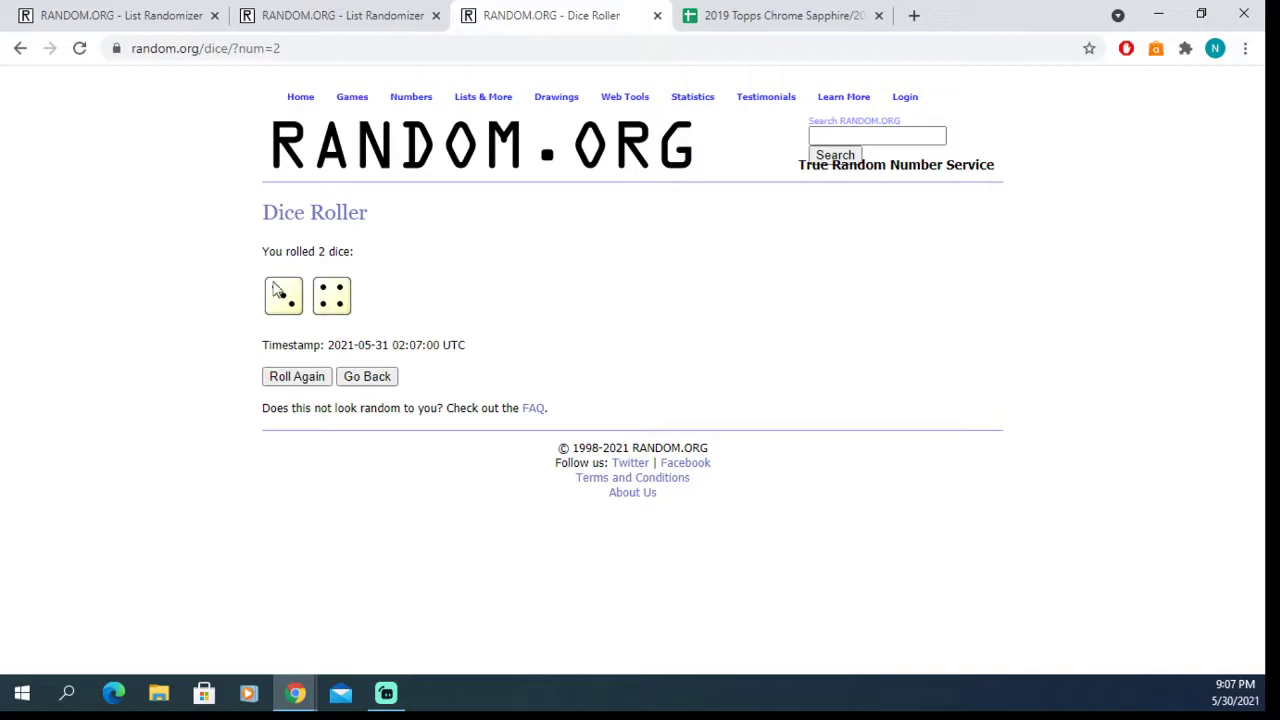
left_click(150, 15)
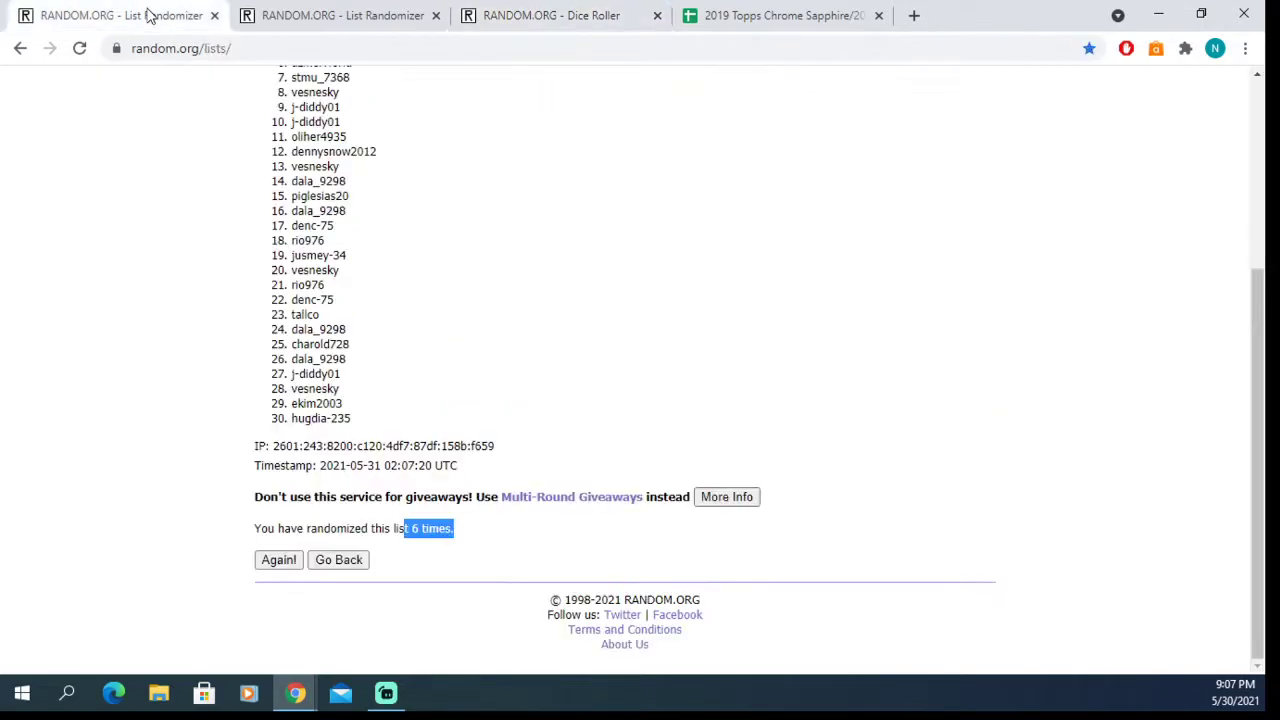
left_click(280, 564)
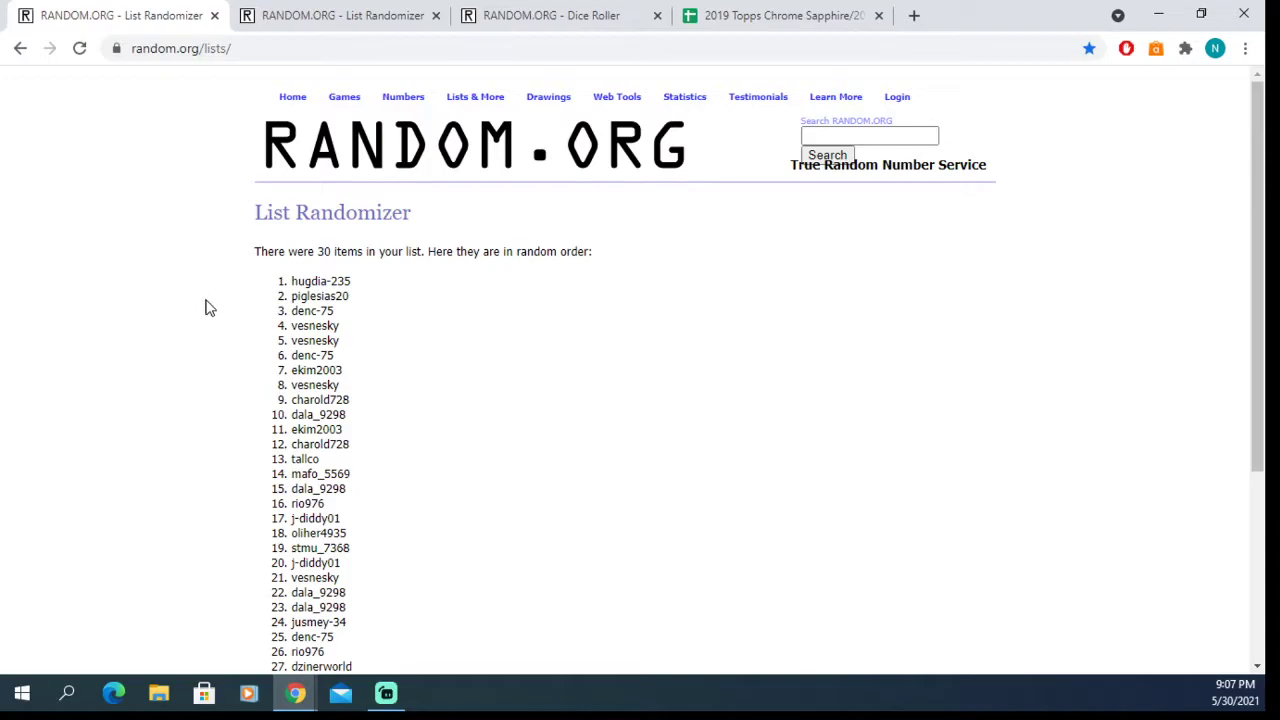
scroll(210, 300, "down", 2)
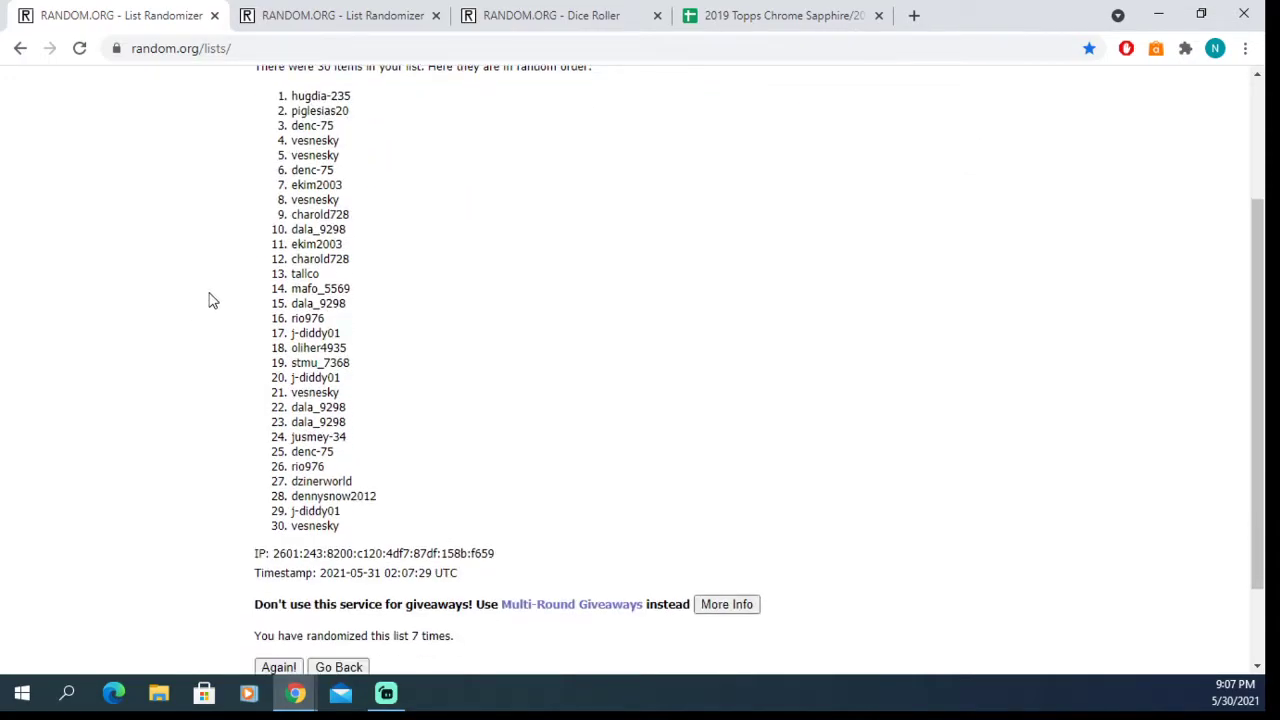
scroll(212, 295, "up", 2)
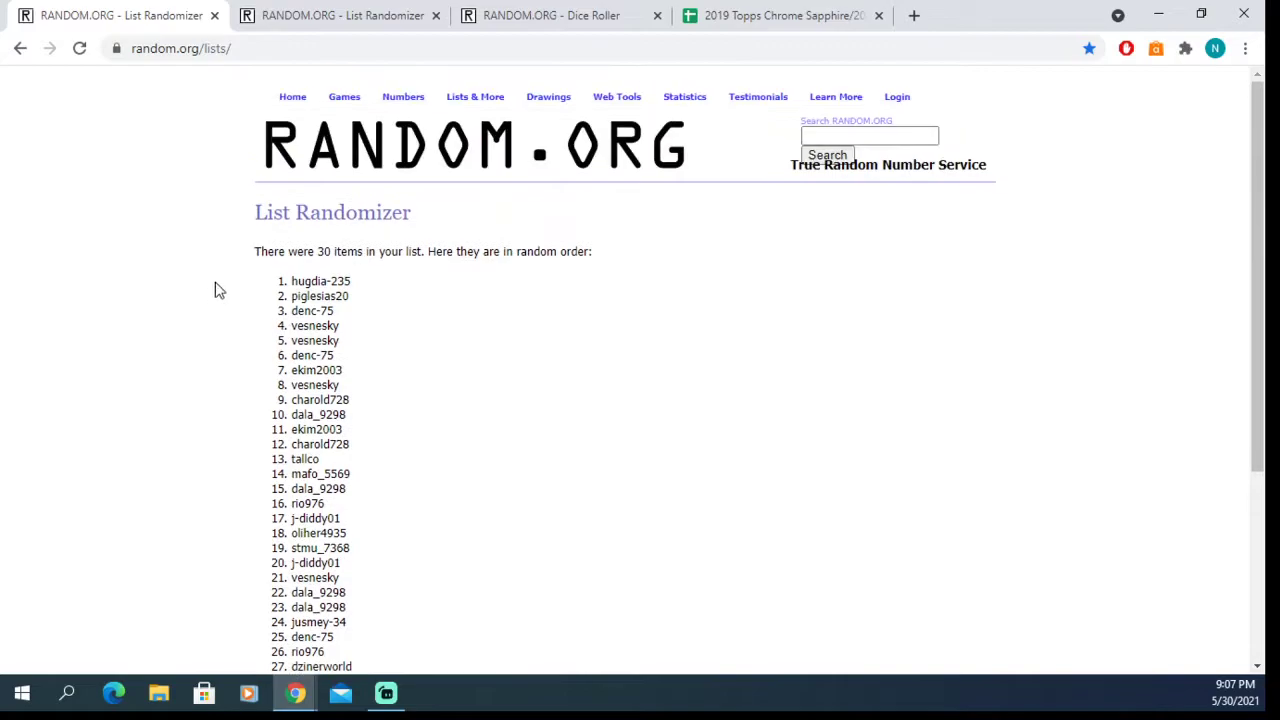
Copy all 30 randomized usernames from the first List Randomizer results.
left_click_drag(292, 283, 368, 422)
scroll(389, 323, "down", 3)
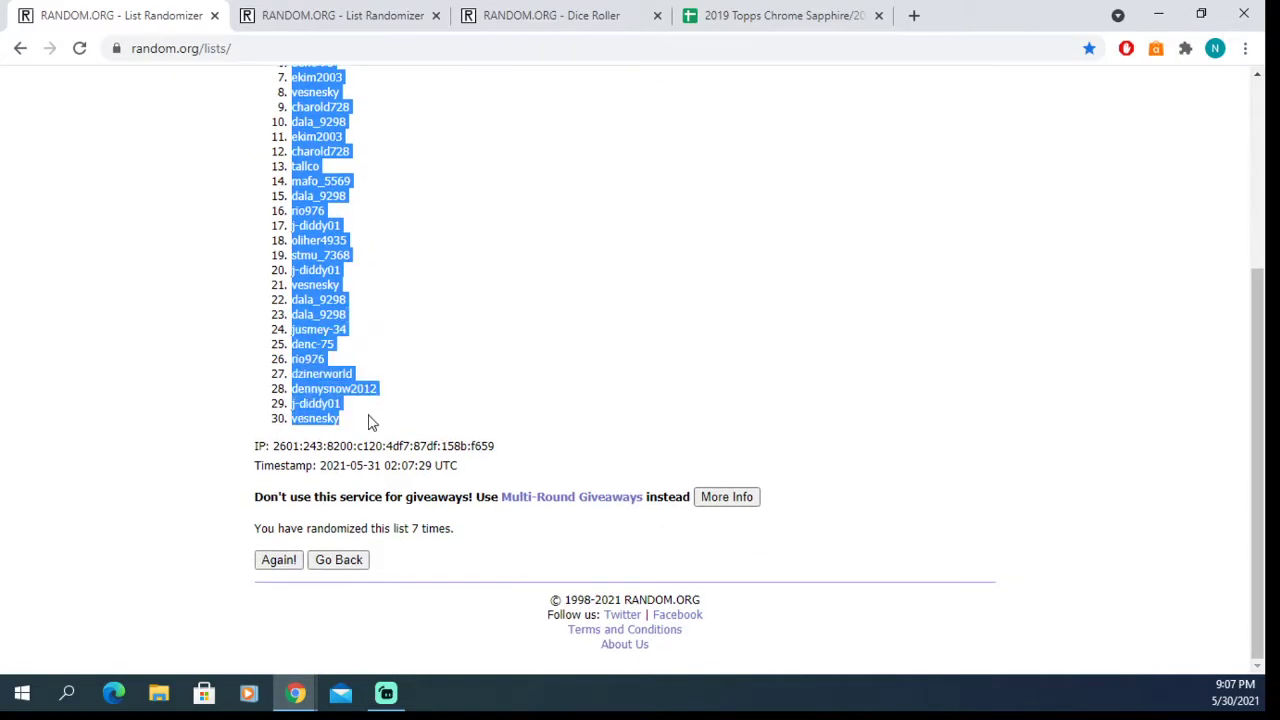
right_click(317, 317)
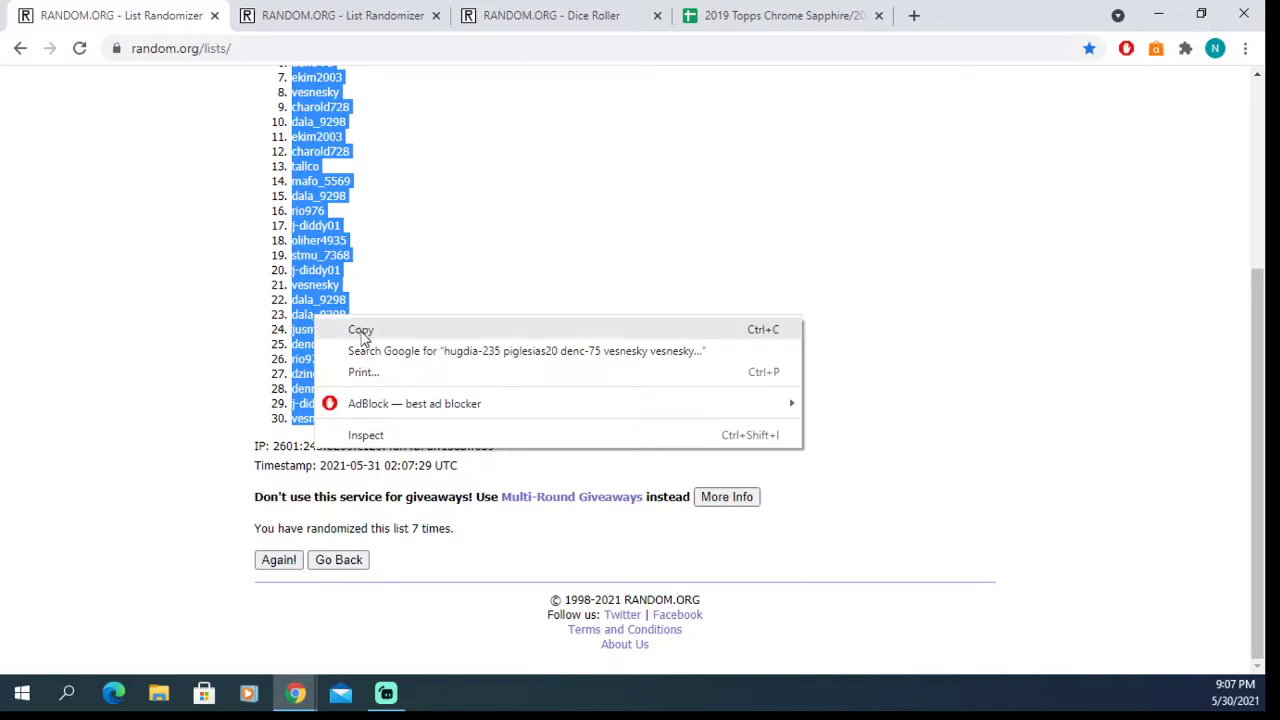
left_click(361, 329)
Switch to the 2019 Topps Chrome Sapphire/2020 Bowman Draft Sapphire spreadsheet and paste the randomized usernames over column A of Sheet1.
left_click(727, 25)
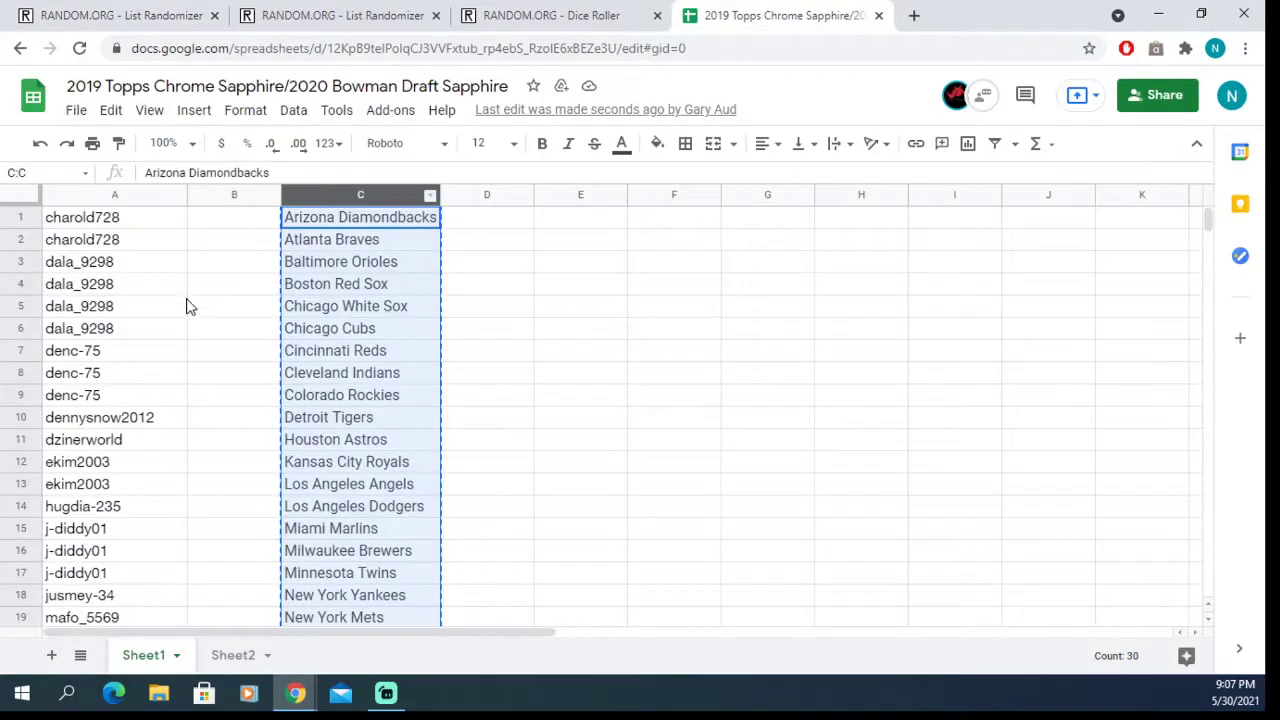
left_click(74, 218)
left_click(81, 199)
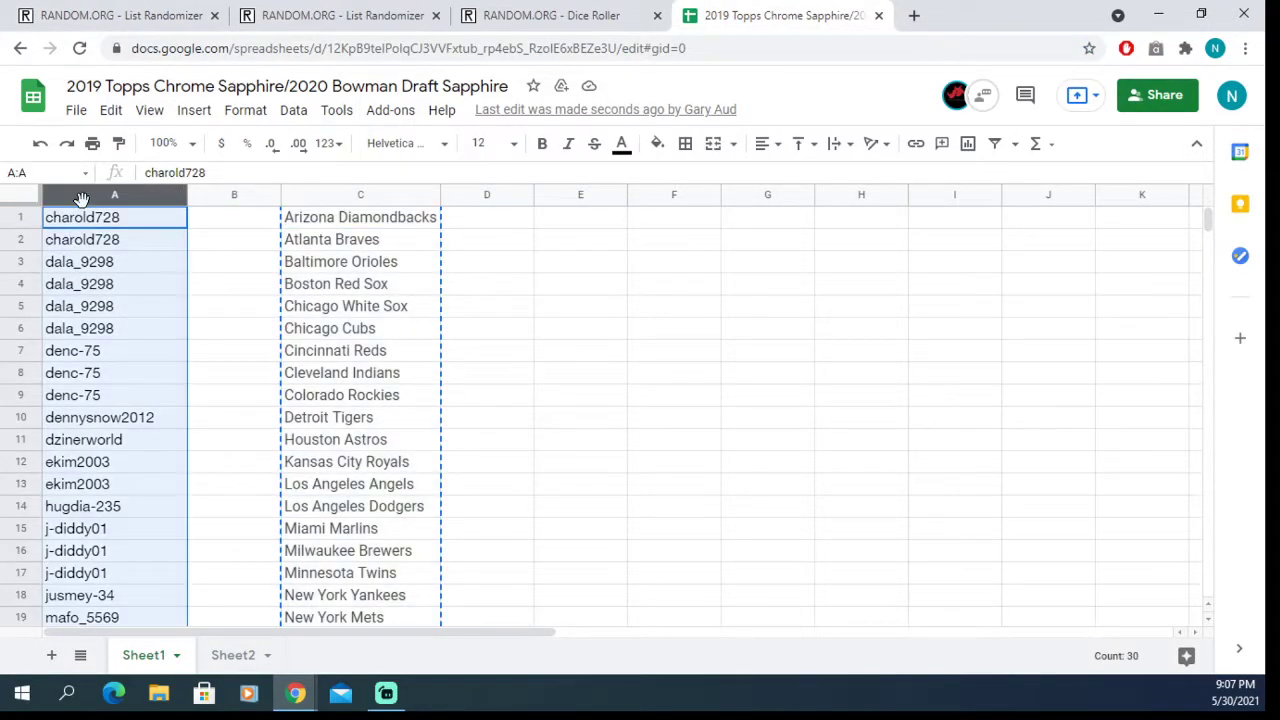
right_click(91, 267)
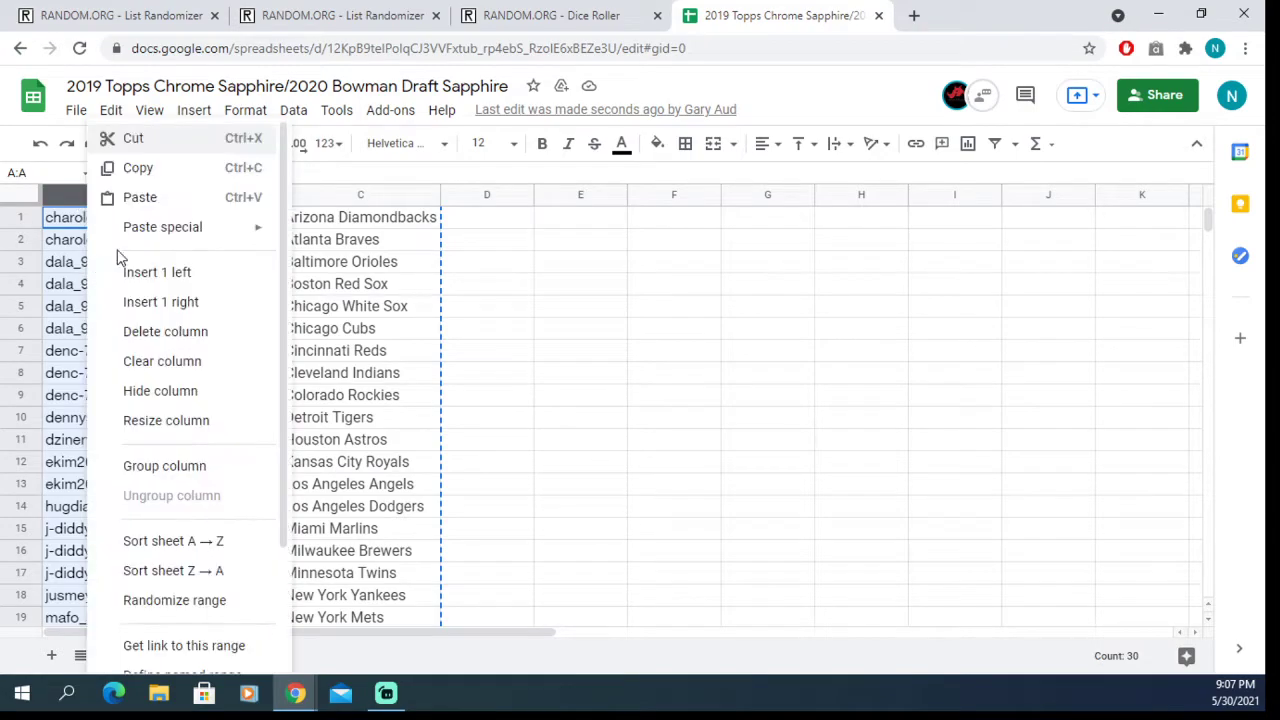
left_click(140, 198)
scroll(100, 263, "down", 5)
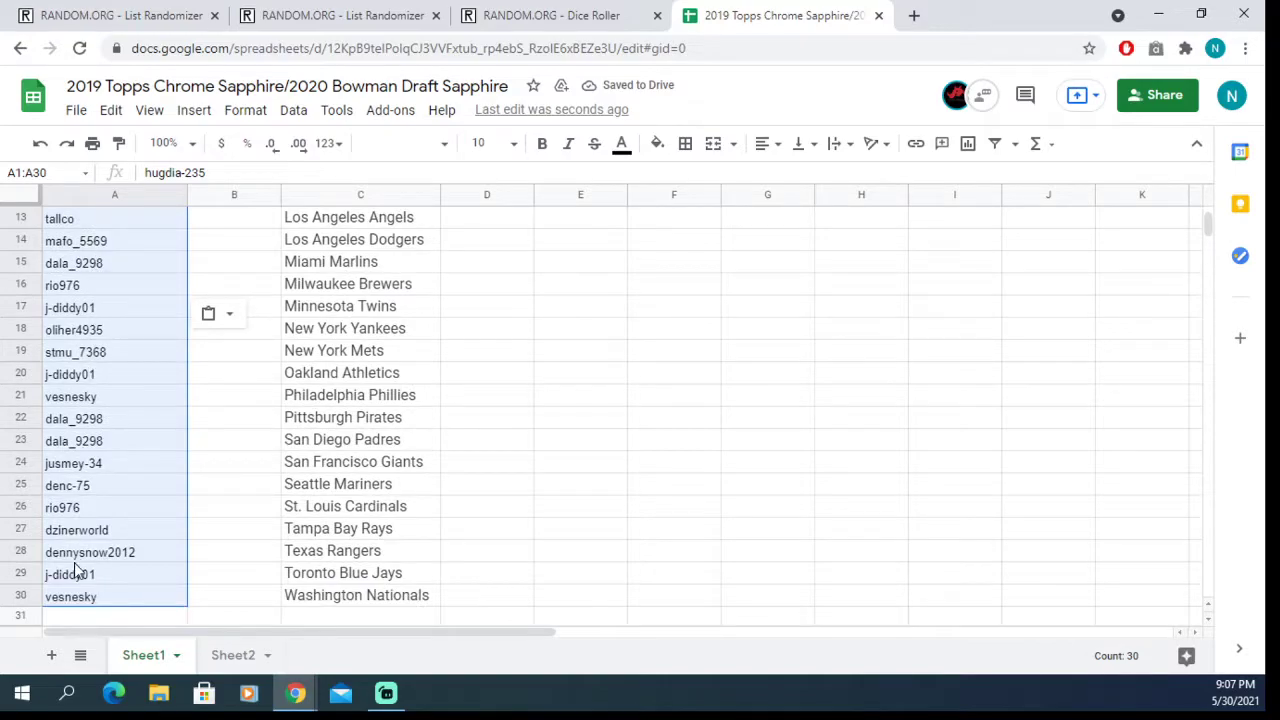
scroll(91, 391, "up", 5)
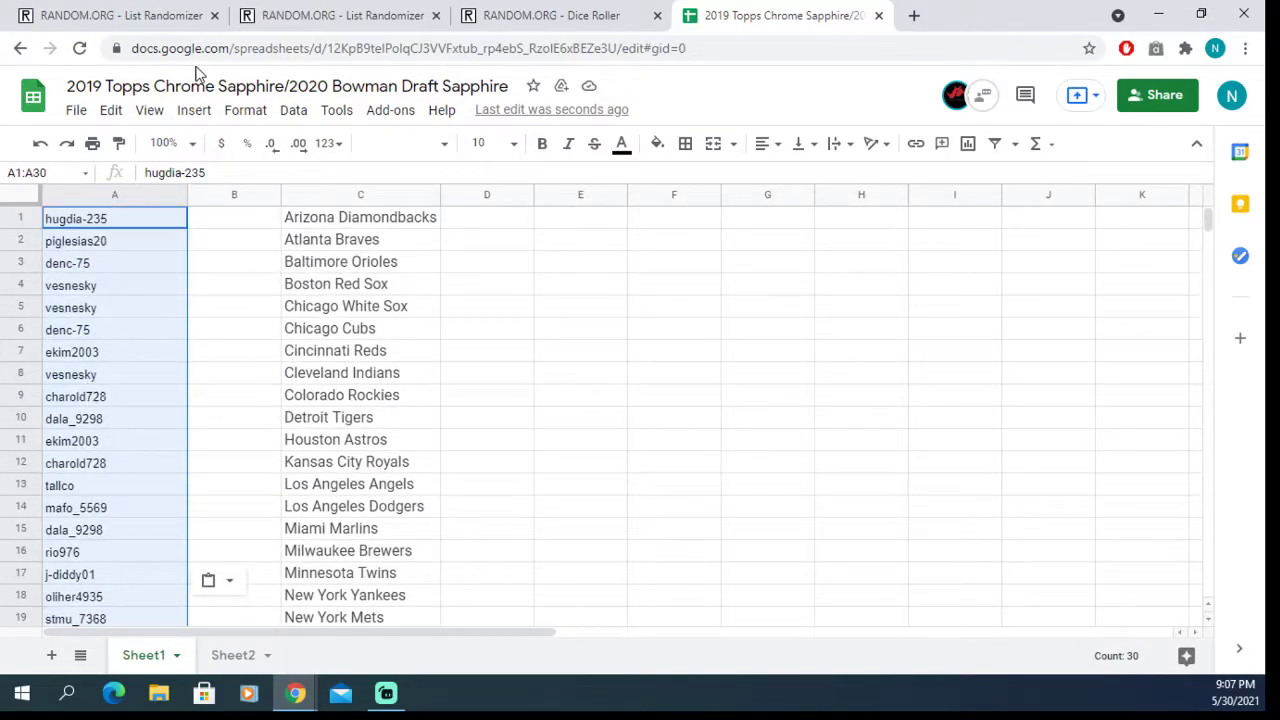
Roll the 2 virtual dice again on the RANDOM.ORG Dice Roller page for the team list.
left_click(360, 194)
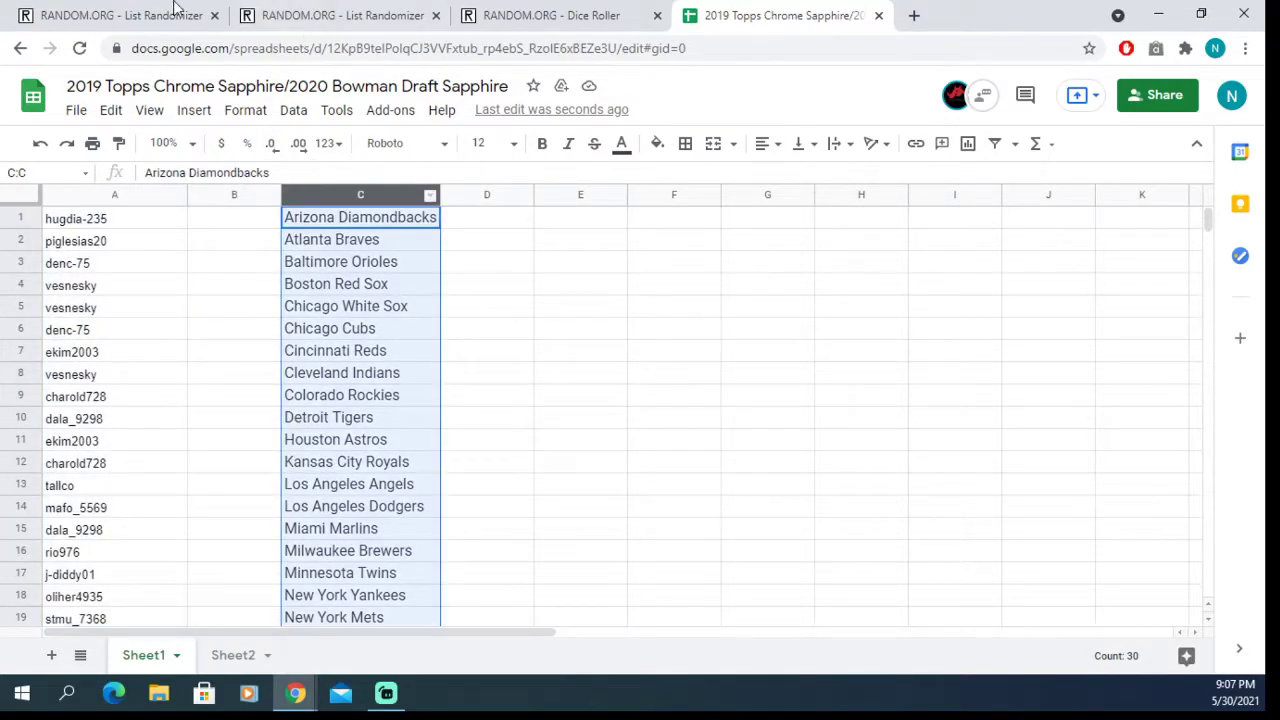
left_click(294, 14)
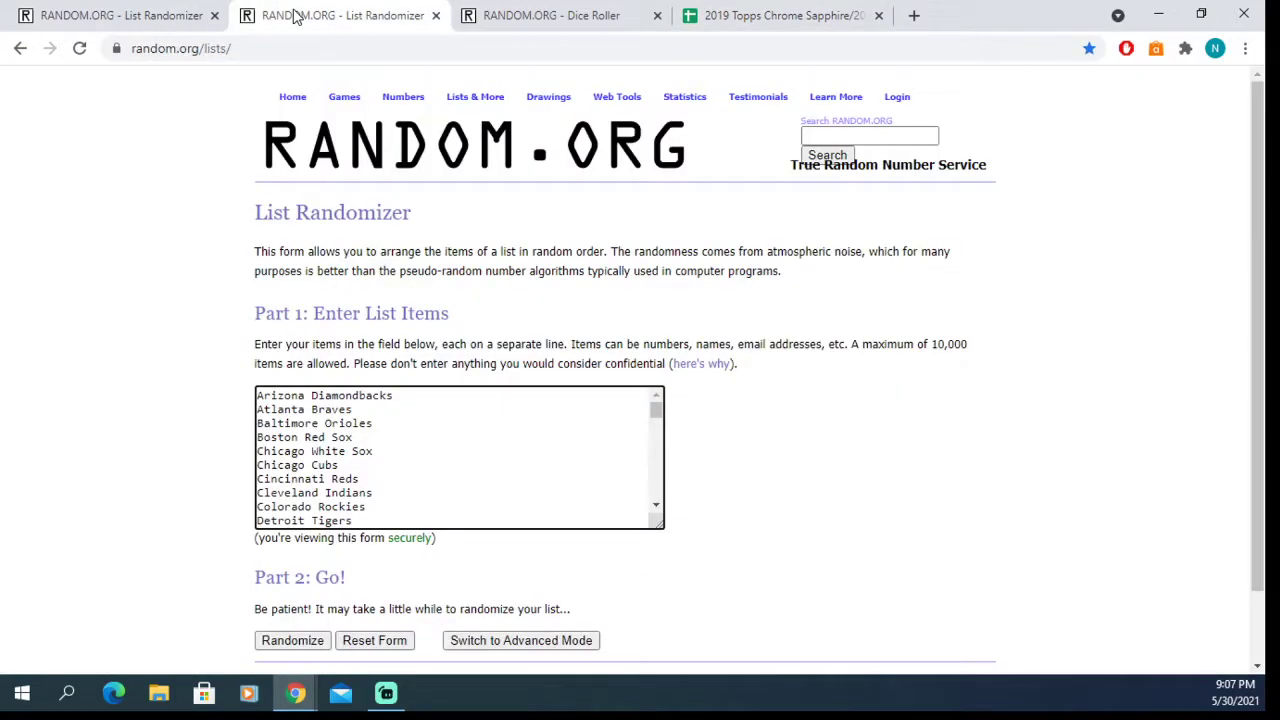
left_click(525, 18)
left_click(293, 381)
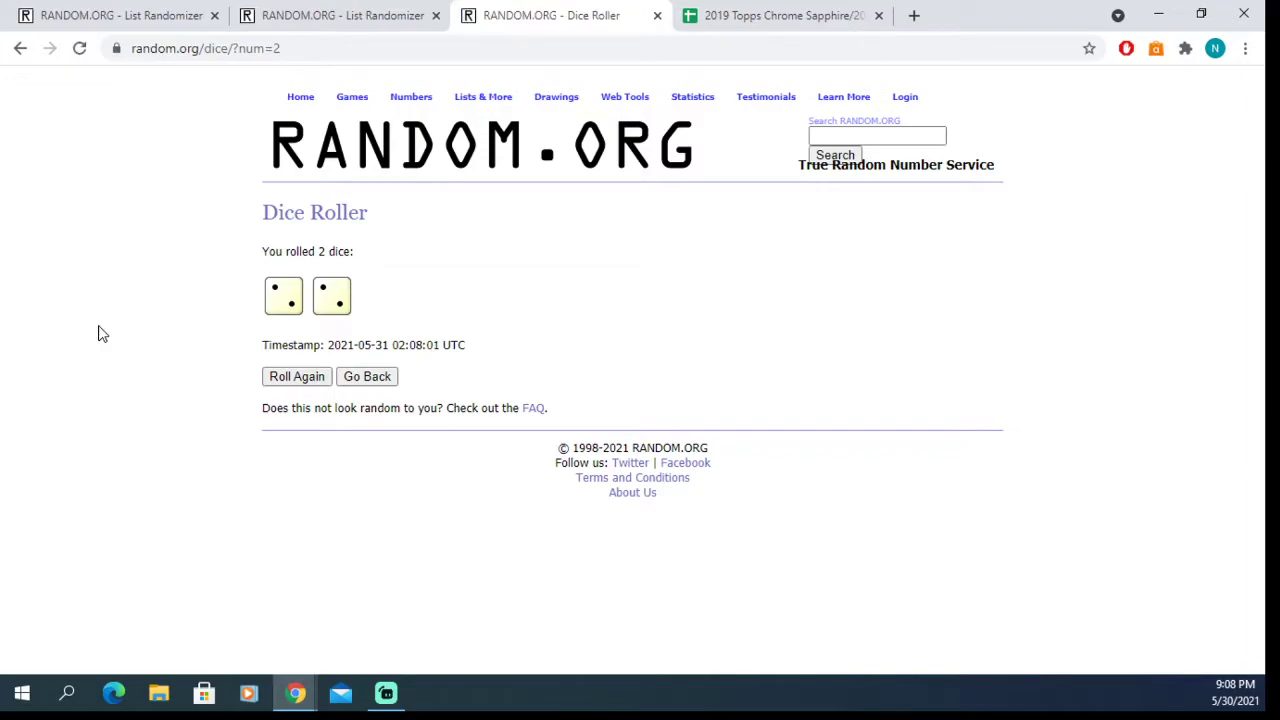
Randomize the team list three times in the second List Randomizer, checking the randomization count.
left_click(315, 18)
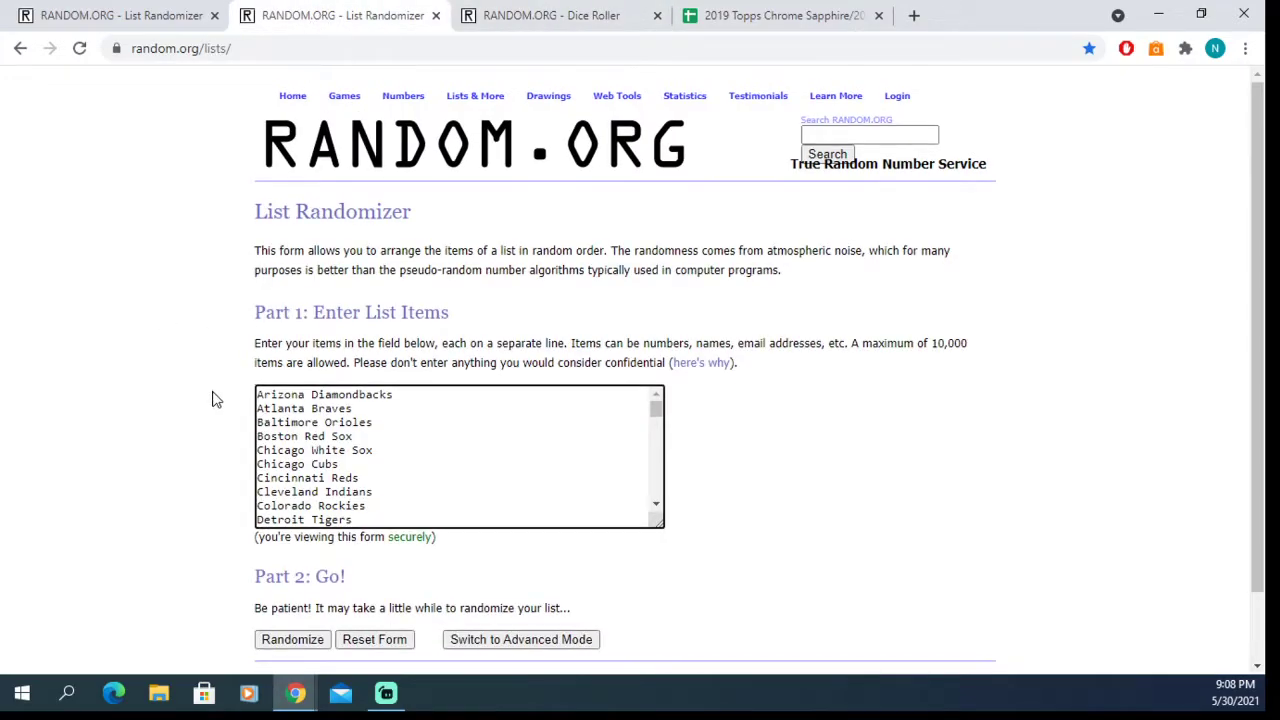
scroll(214, 400, "down", 2)
left_click(295, 563)
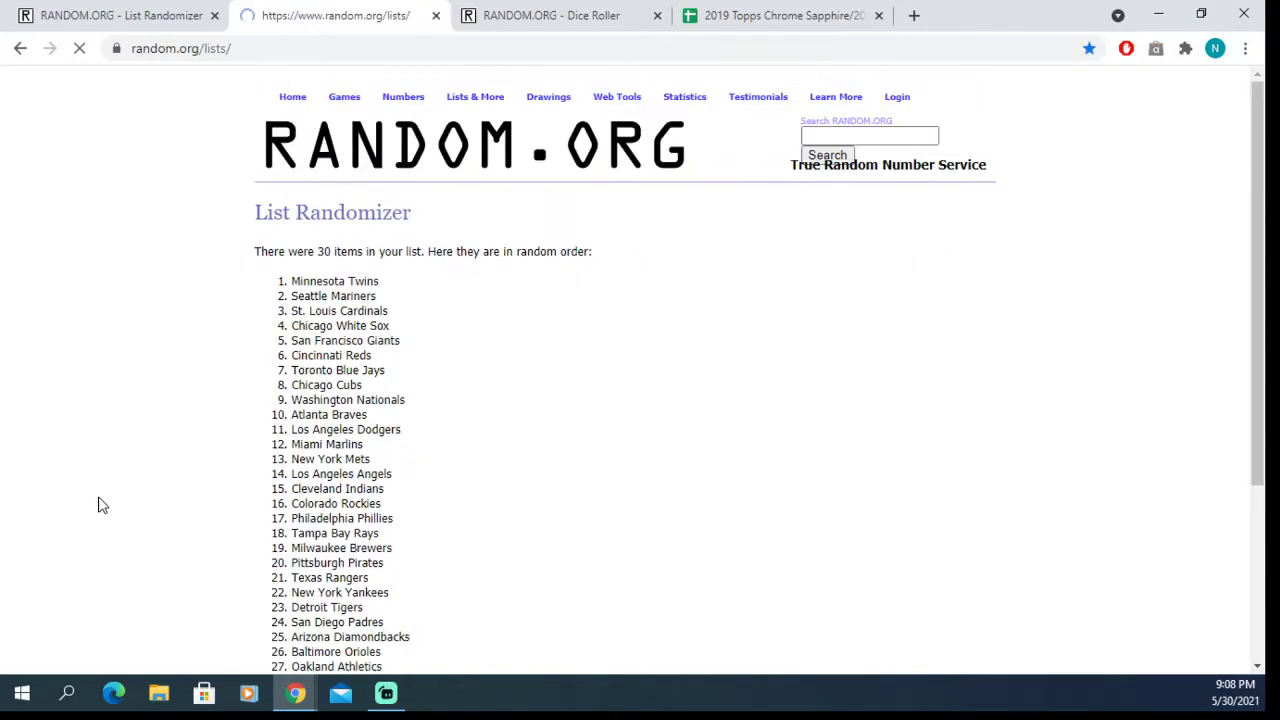
scroll(149, 434, "down", 3)
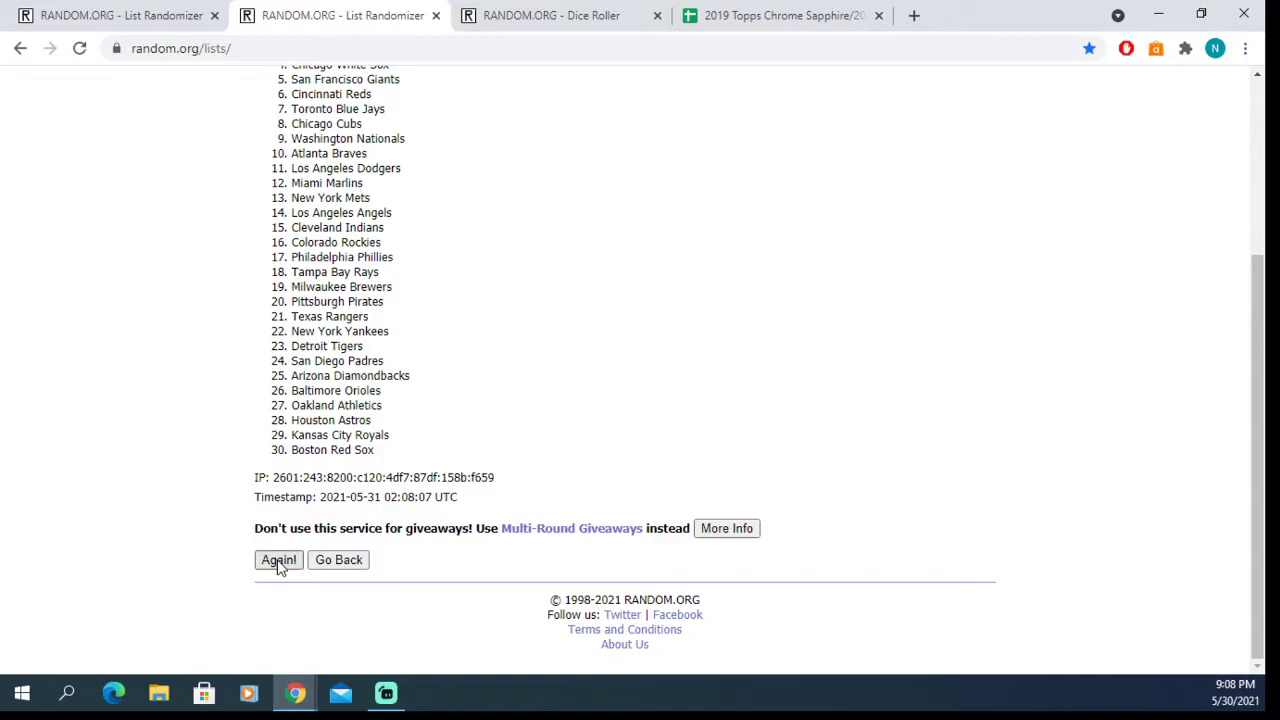
left_click(279, 562)
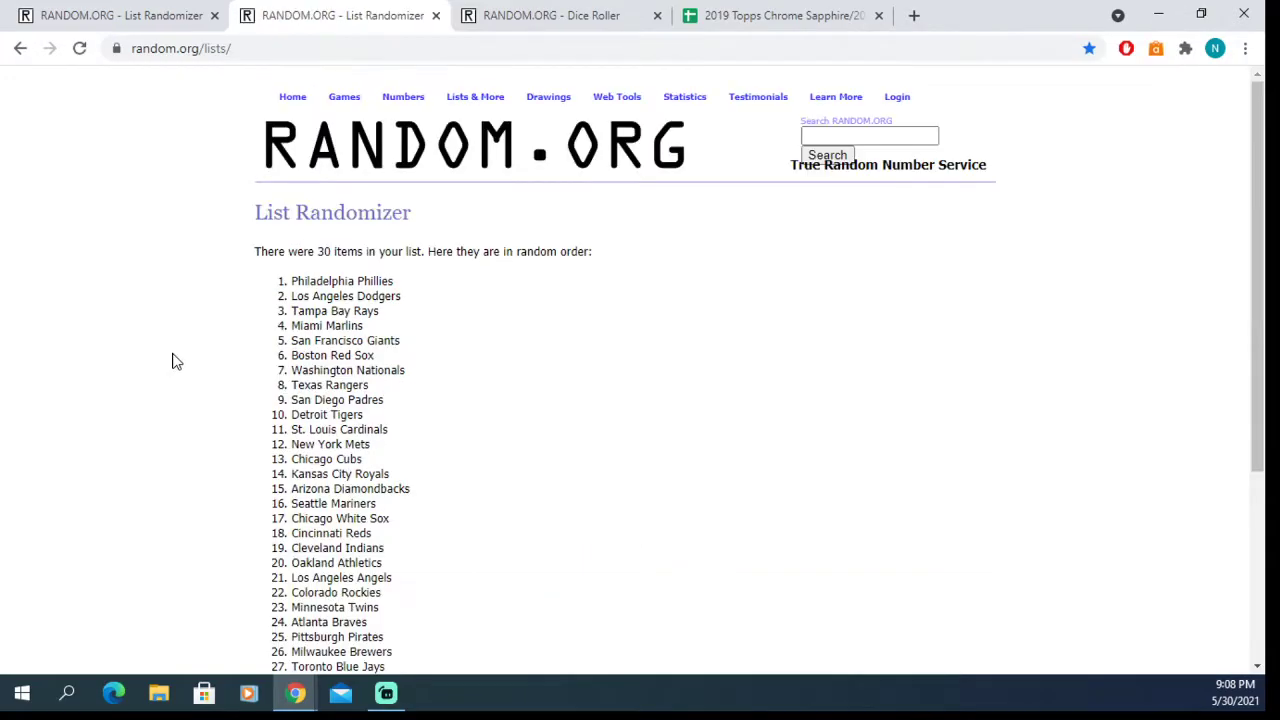
scroll(172, 361, "down", 3)
left_click_drag(404, 528, 437, 545)
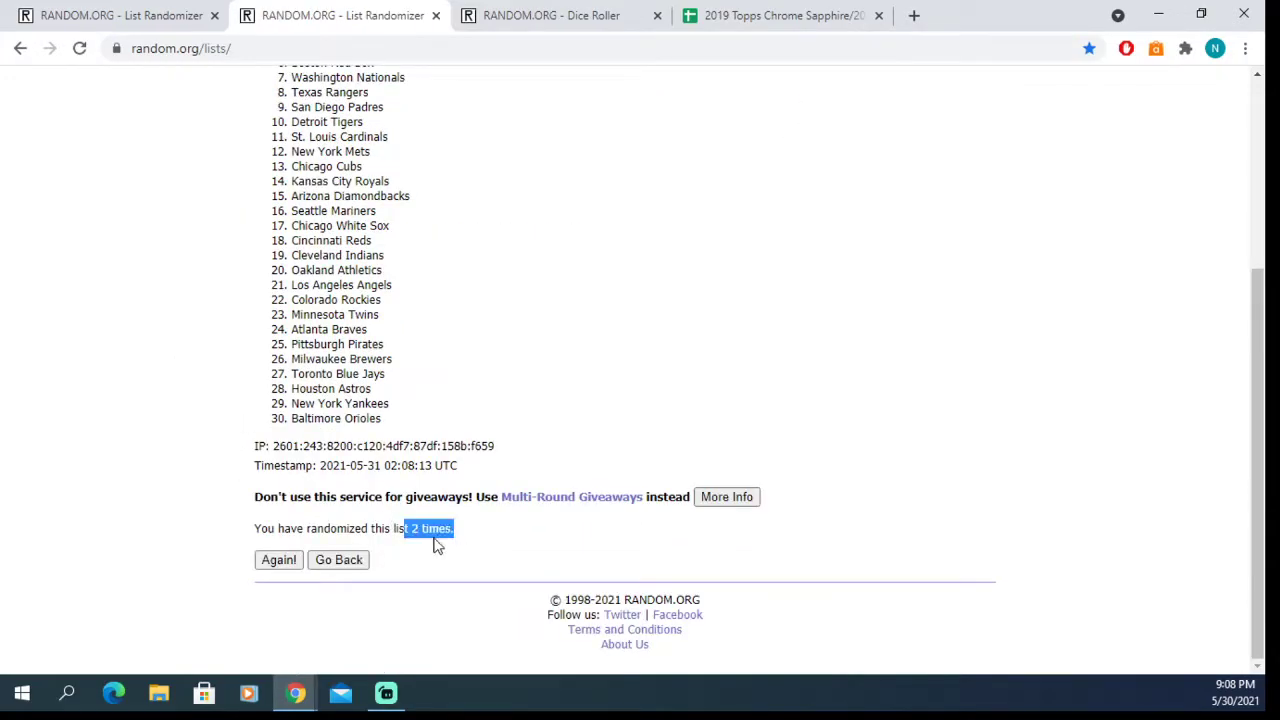
left_click(281, 562)
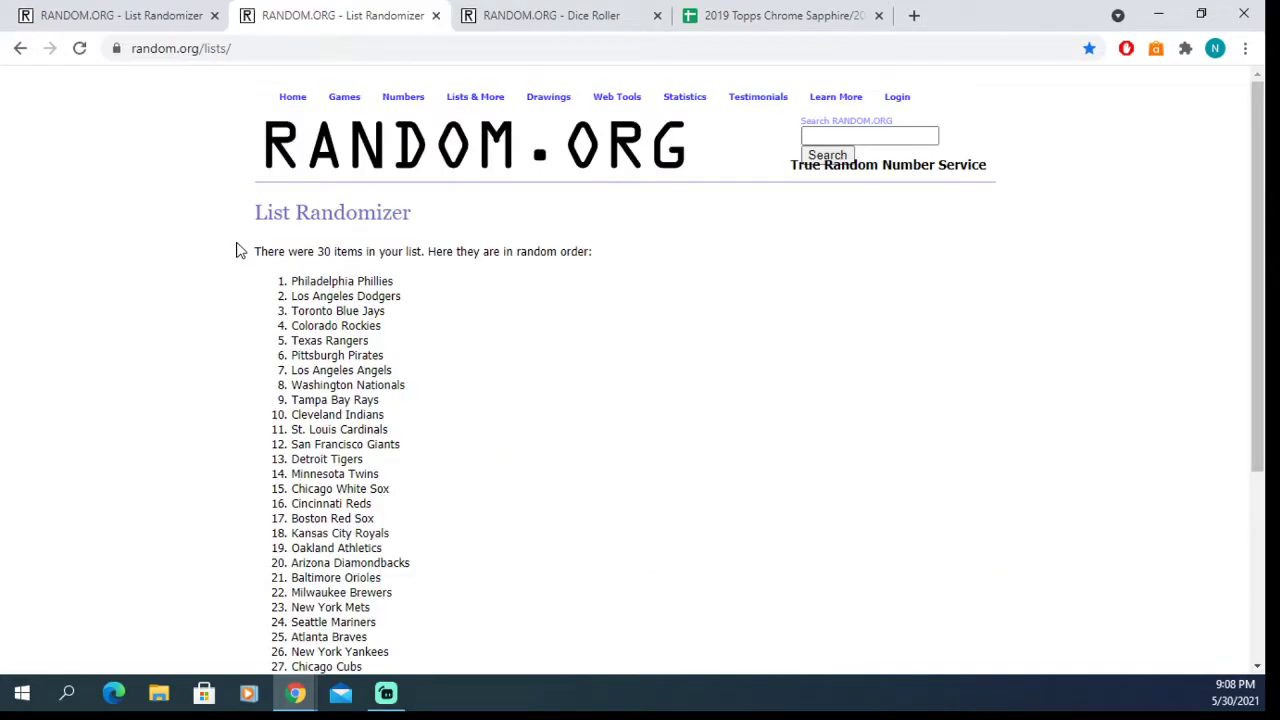
scroll(236, 251, "down", 3)
left_click_drag(410, 528, 575, 488)
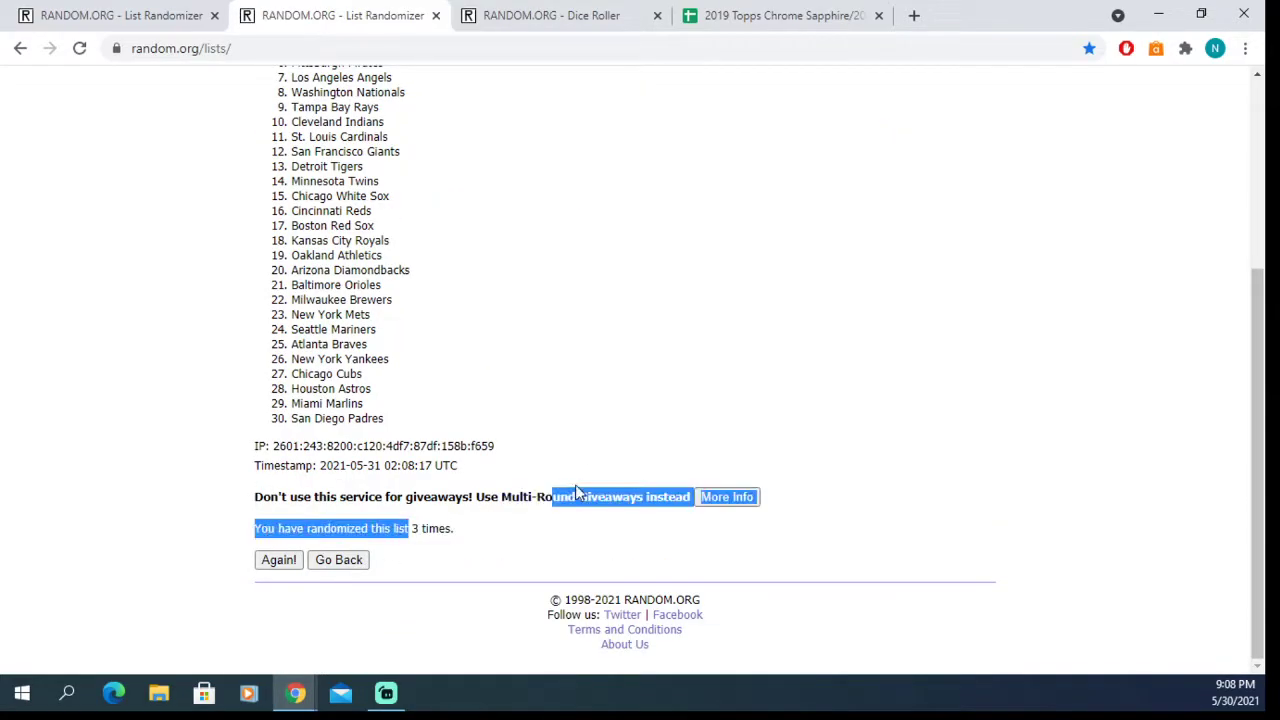
Check the dice roll again, and randomize the team list a fourth time.
left_click(566, 15)
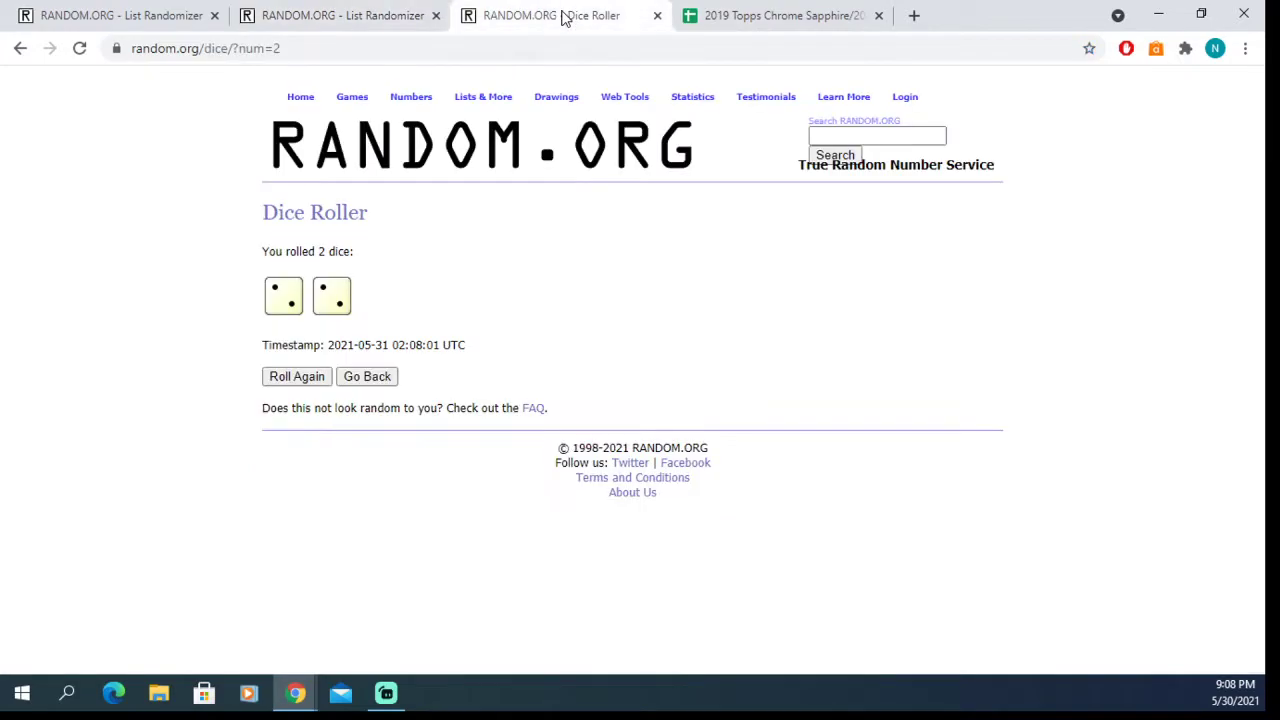
left_click(347, 18)
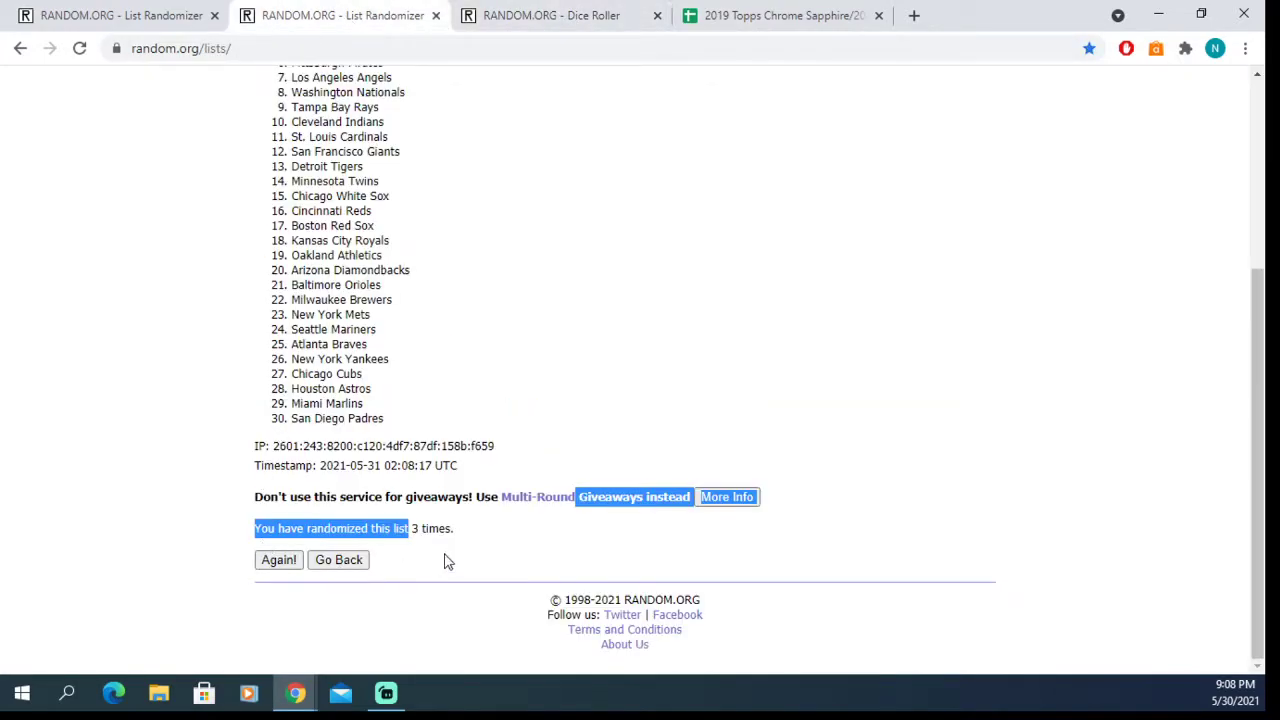
left_click(281, 561)
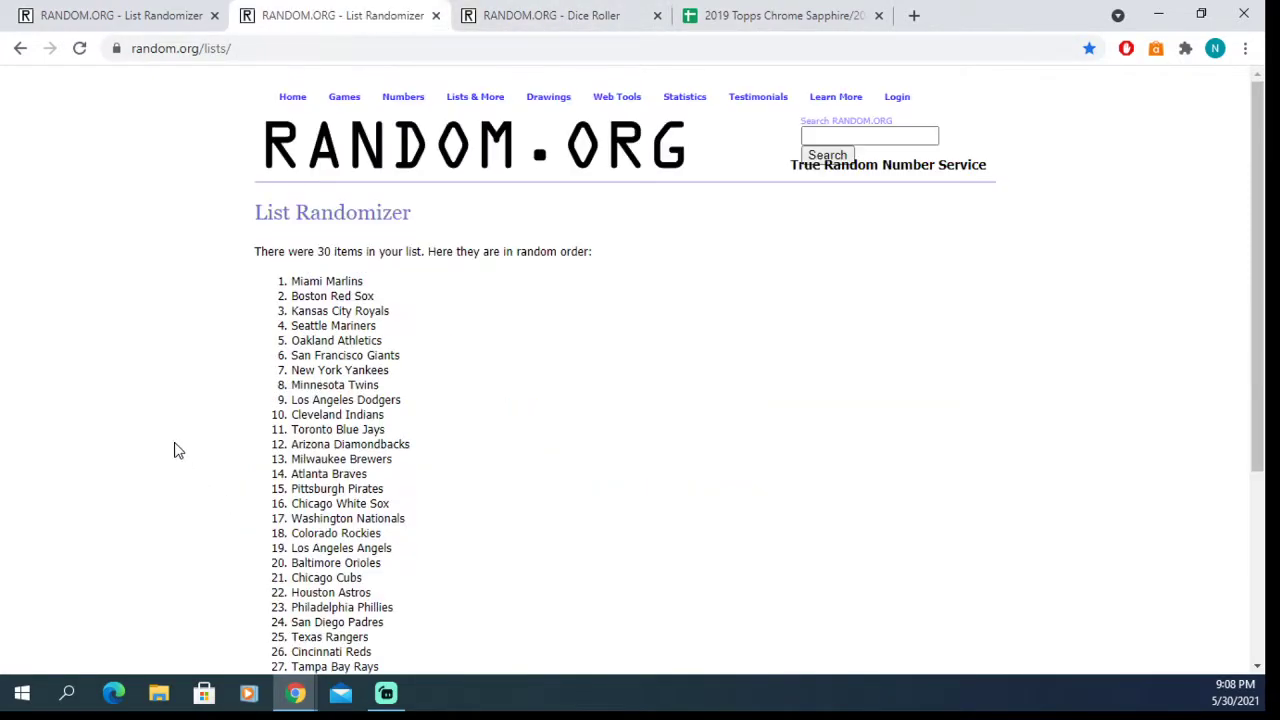
Copy all 30 randomized team names from the second List Randomizer results.
left_click_drag(291, 287, 424, 630)
scroll(418, 376, "down", 1)
right_click(333, 487)
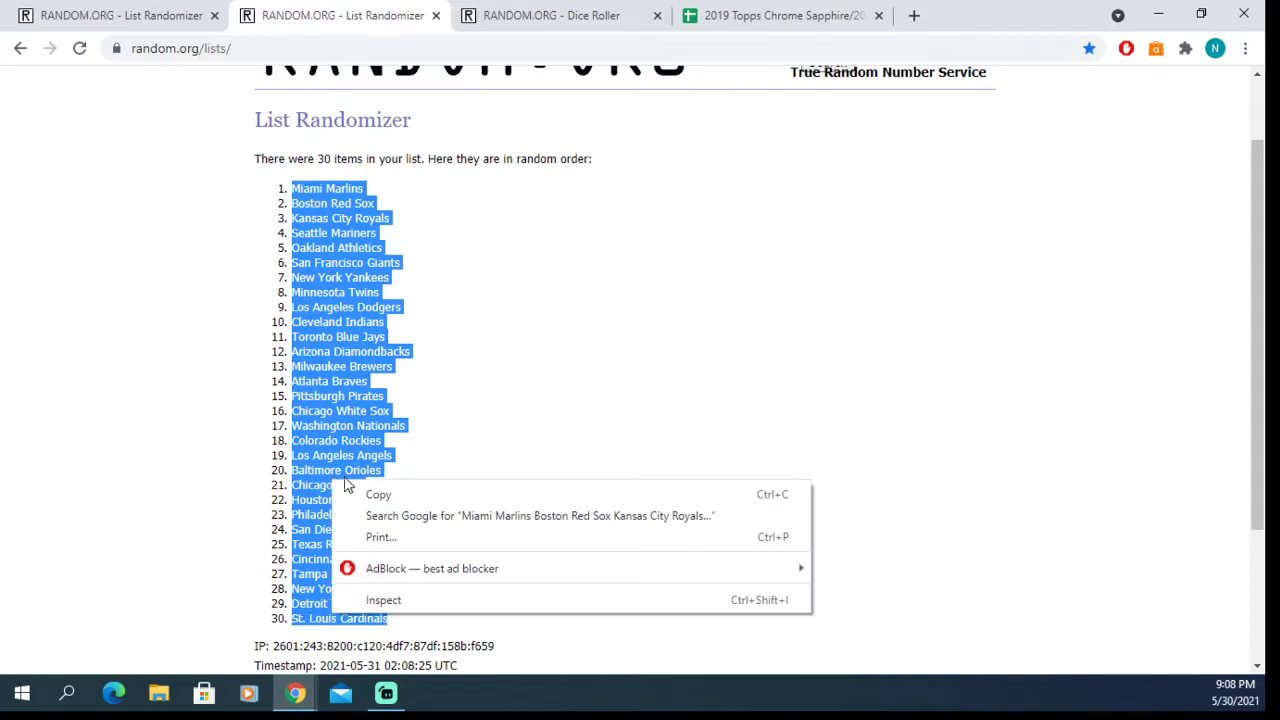
left_click(357, 491)
Paste the randomized team names over column C of Sheet1 in the spreadsheet, and review the username and team pairings.
left_click(115, 25)
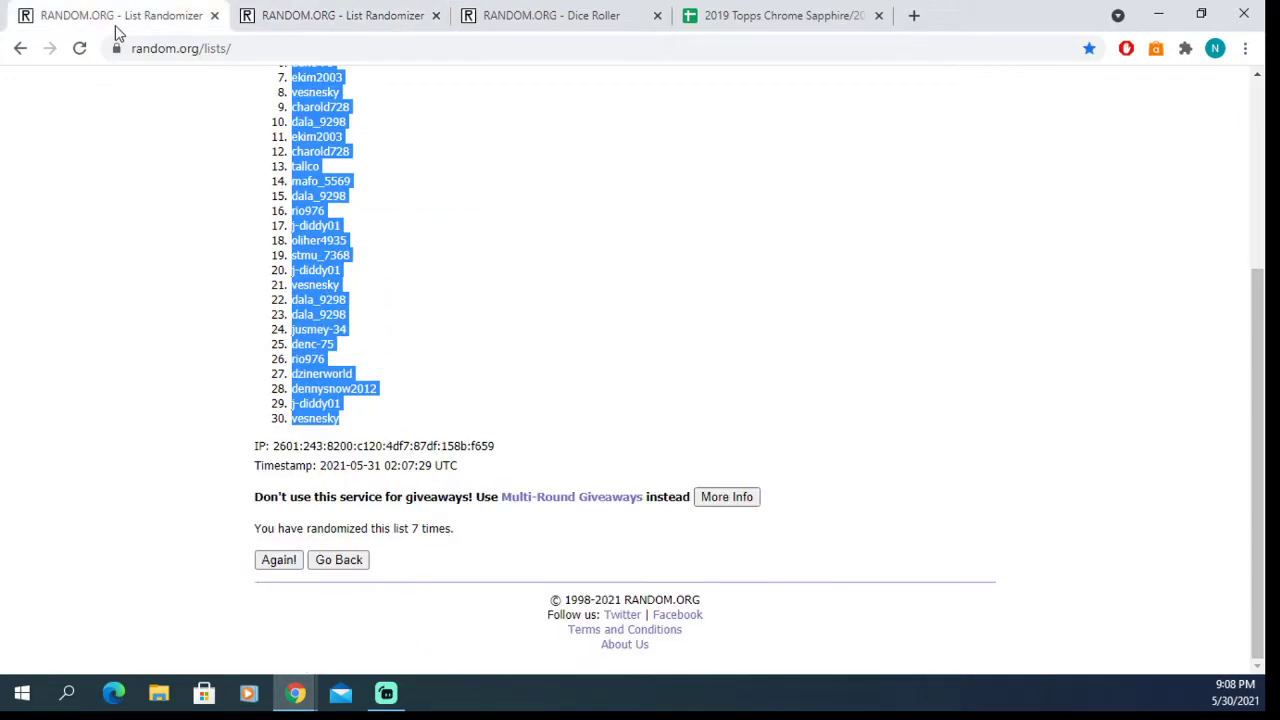
left_click(737, 17)
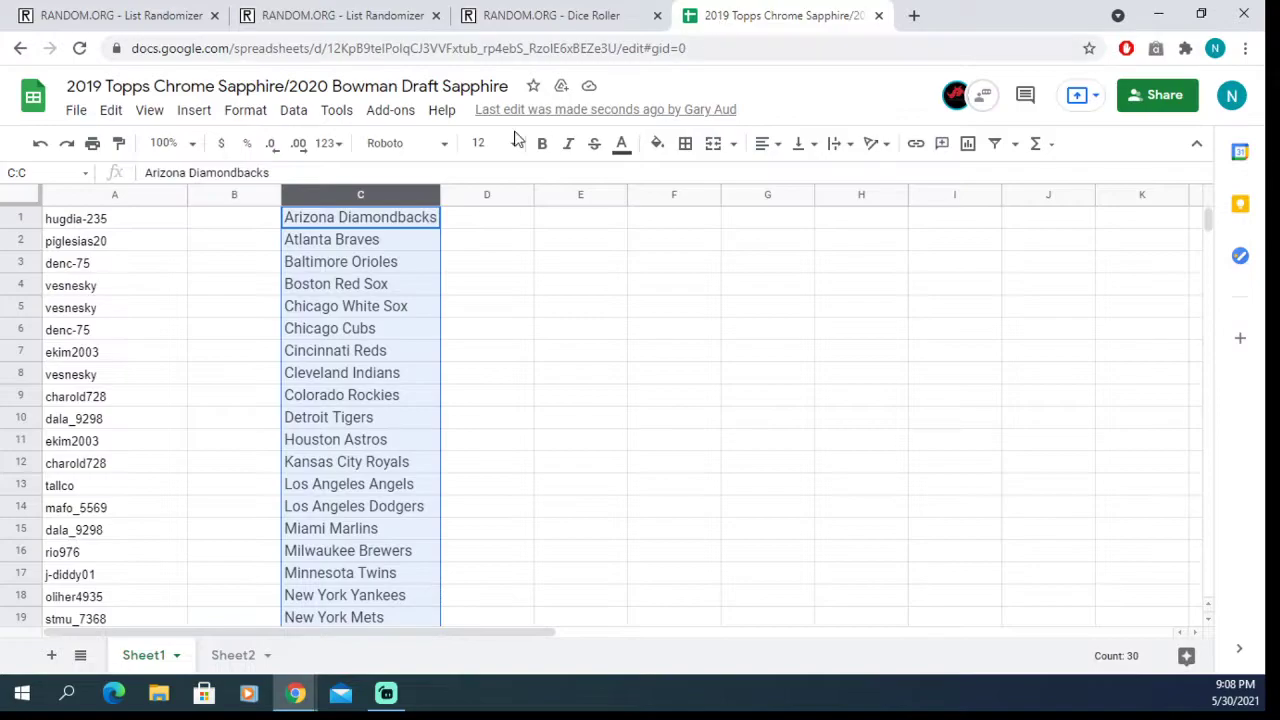
right_click(333, 303)
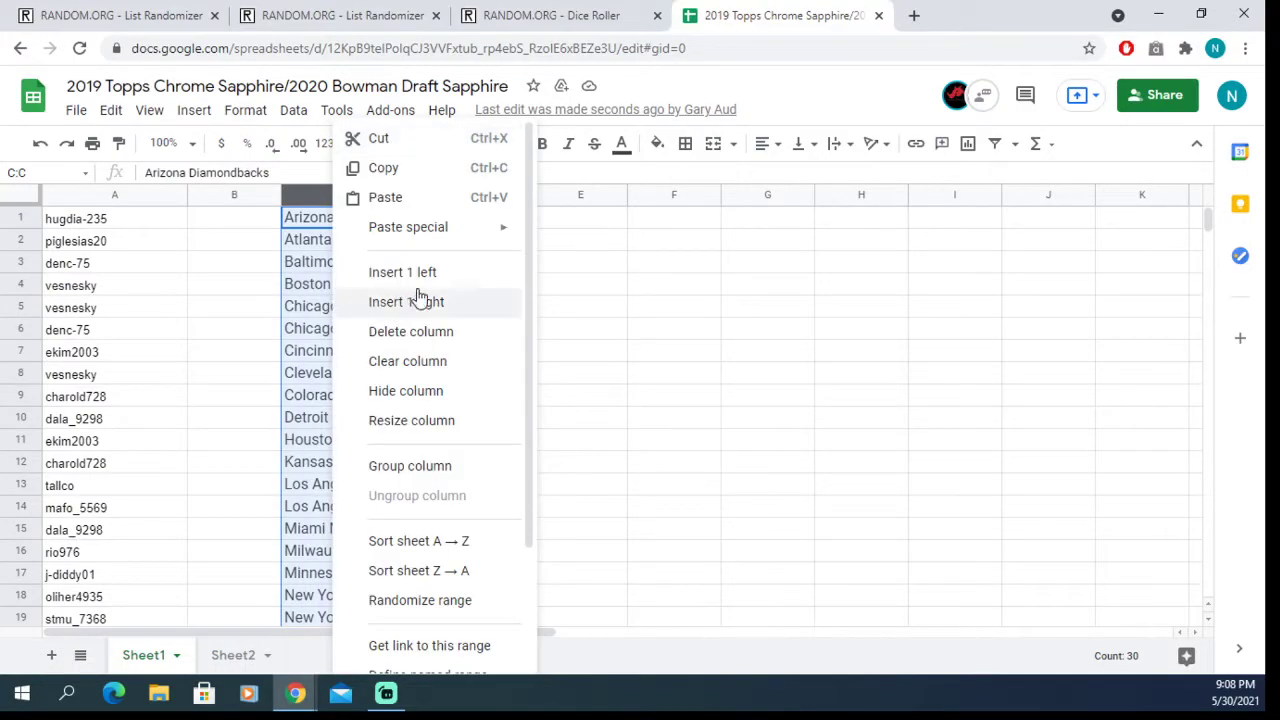
left_click(392, 200)
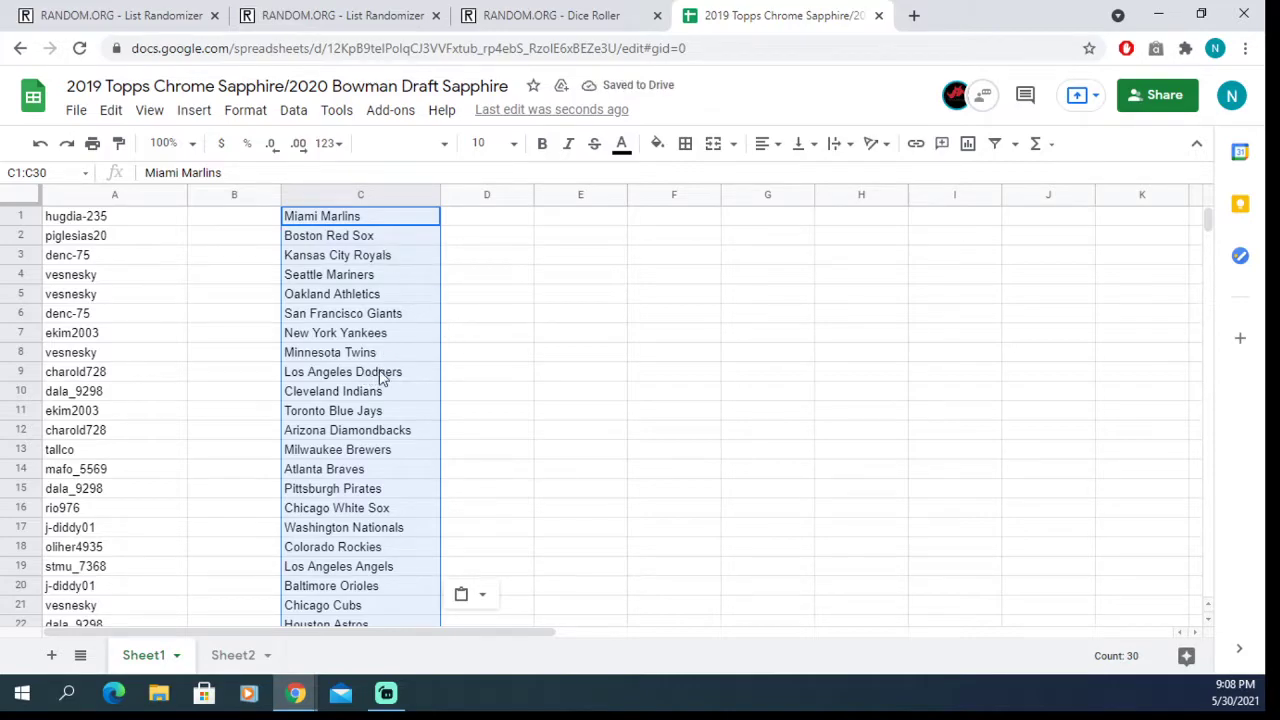
scroll(380, 377, "down", 1)
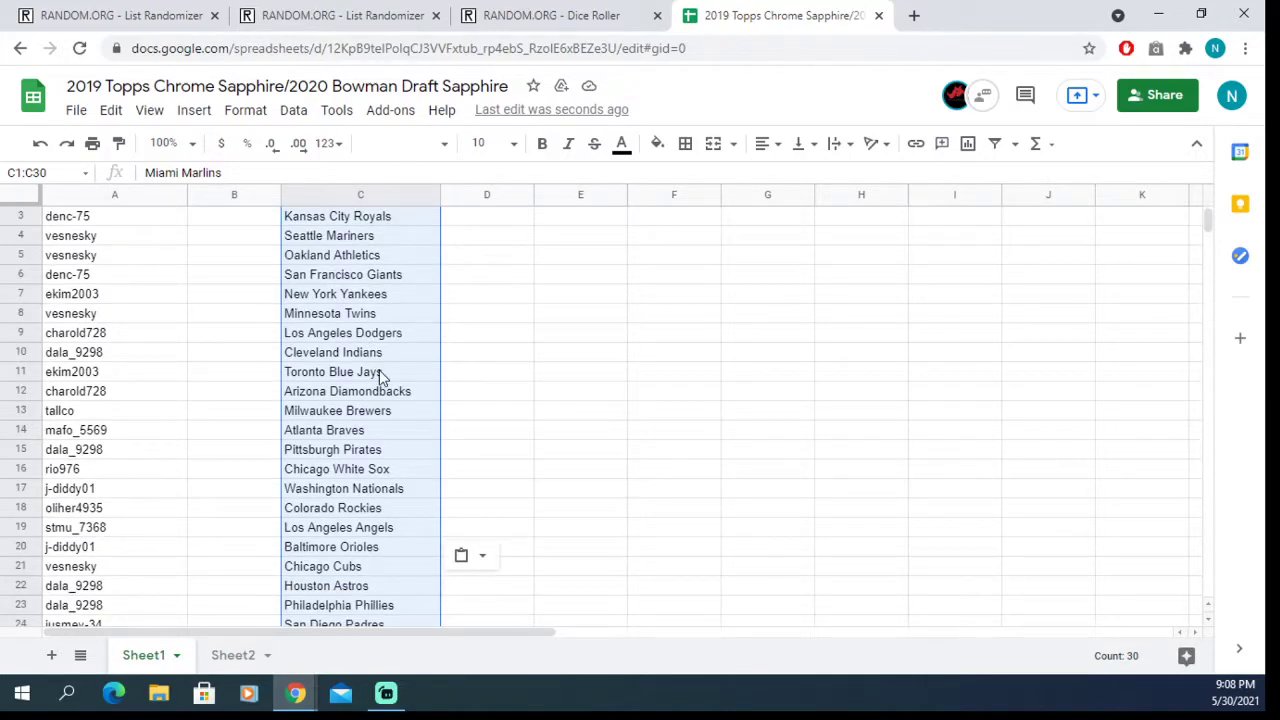
scroll(380, 377, "down", 1)
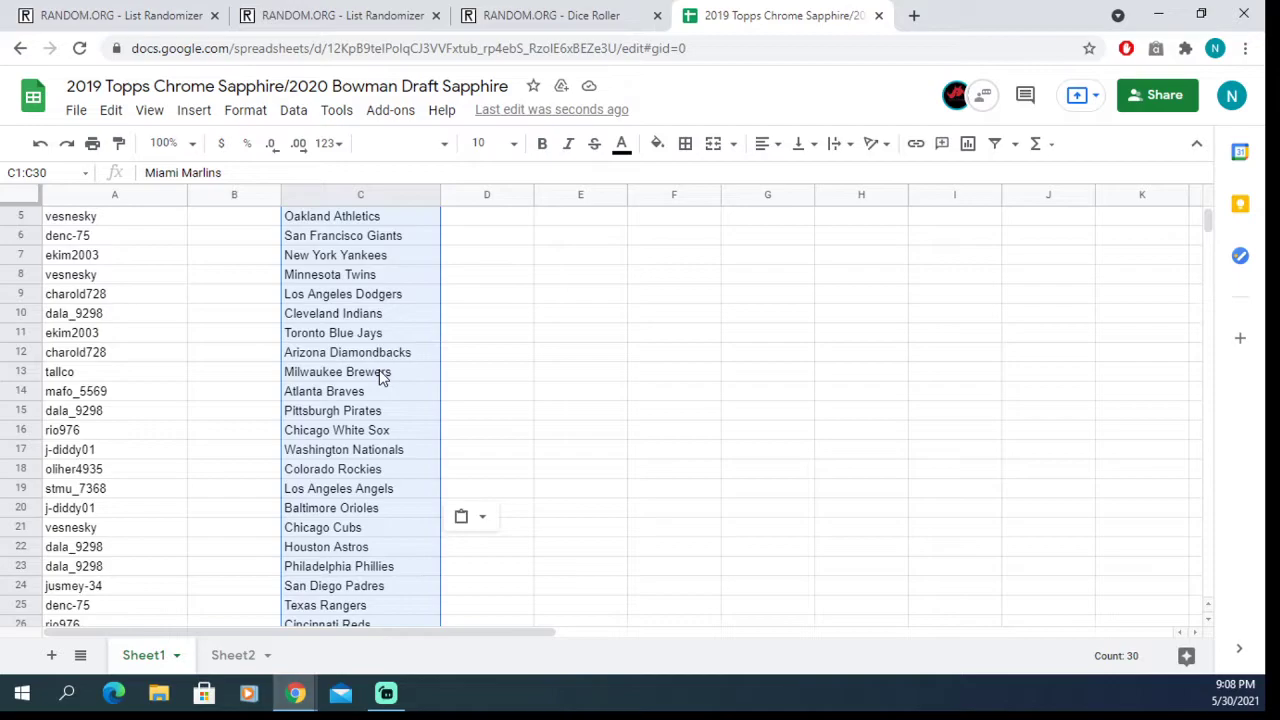
scroll(380, 377, "down", 3)
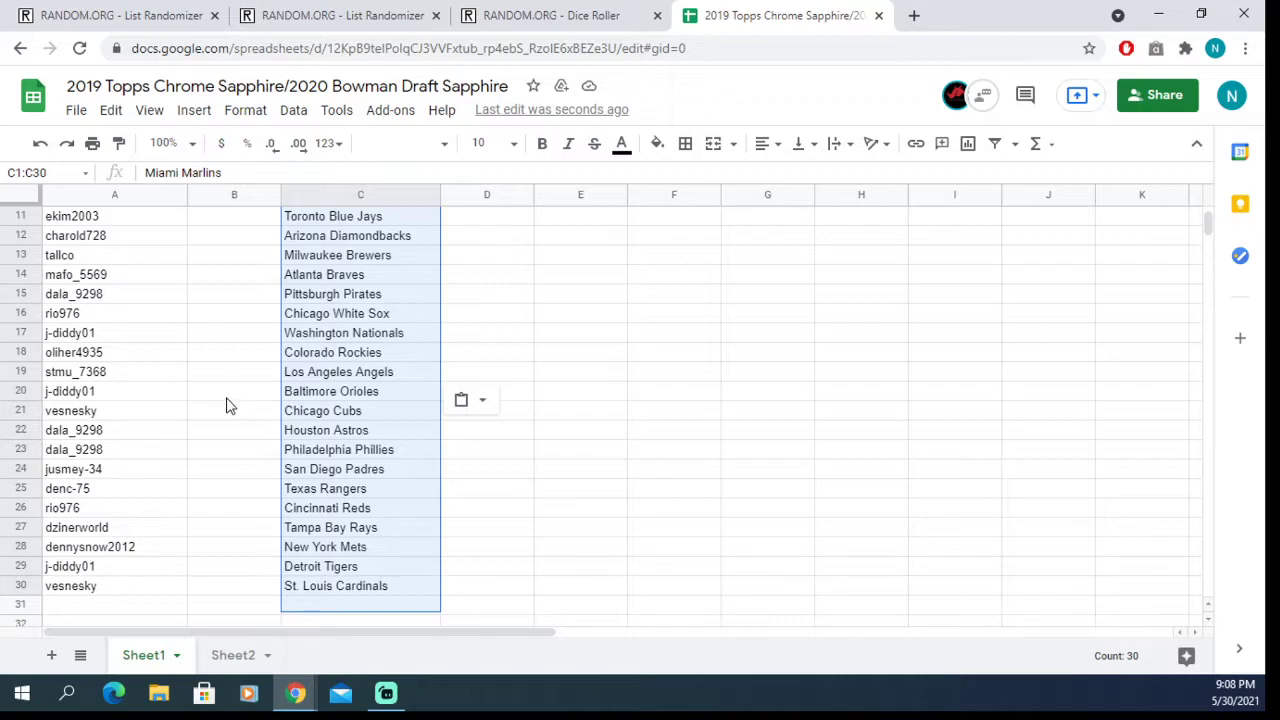
scroll(226, 404, "up", 1)
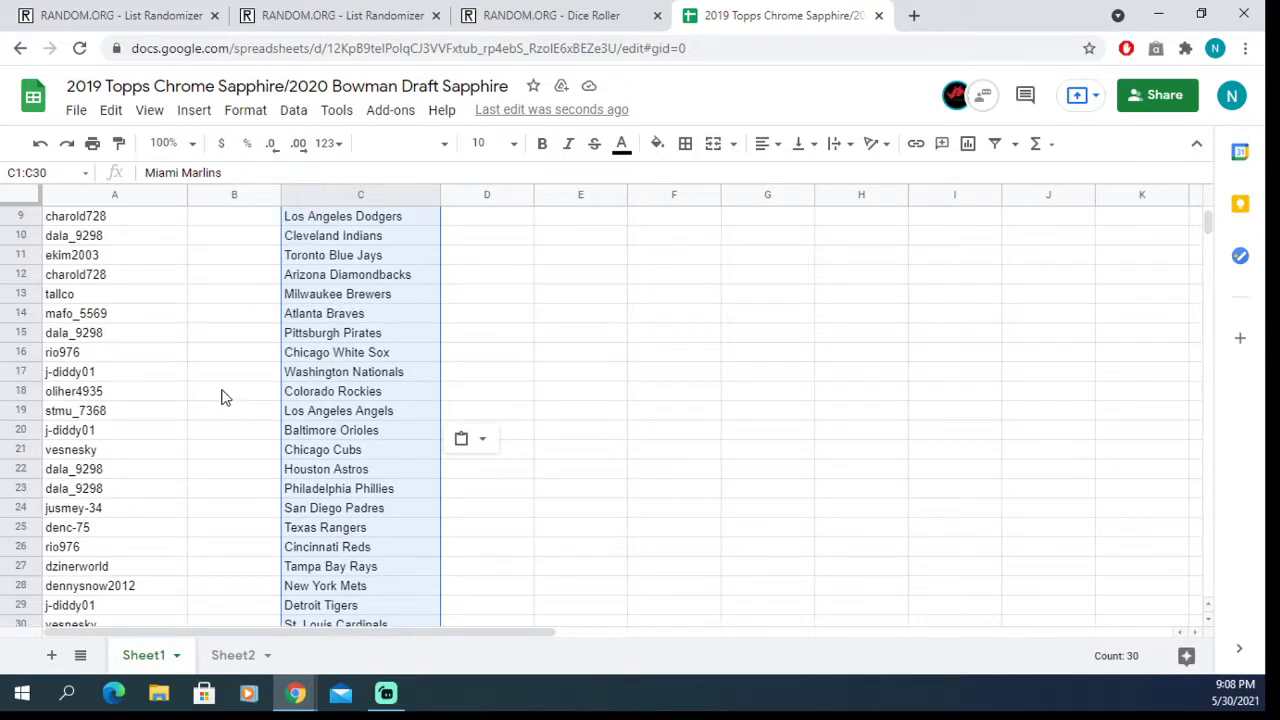
scroll(222, 397, "up", 4)
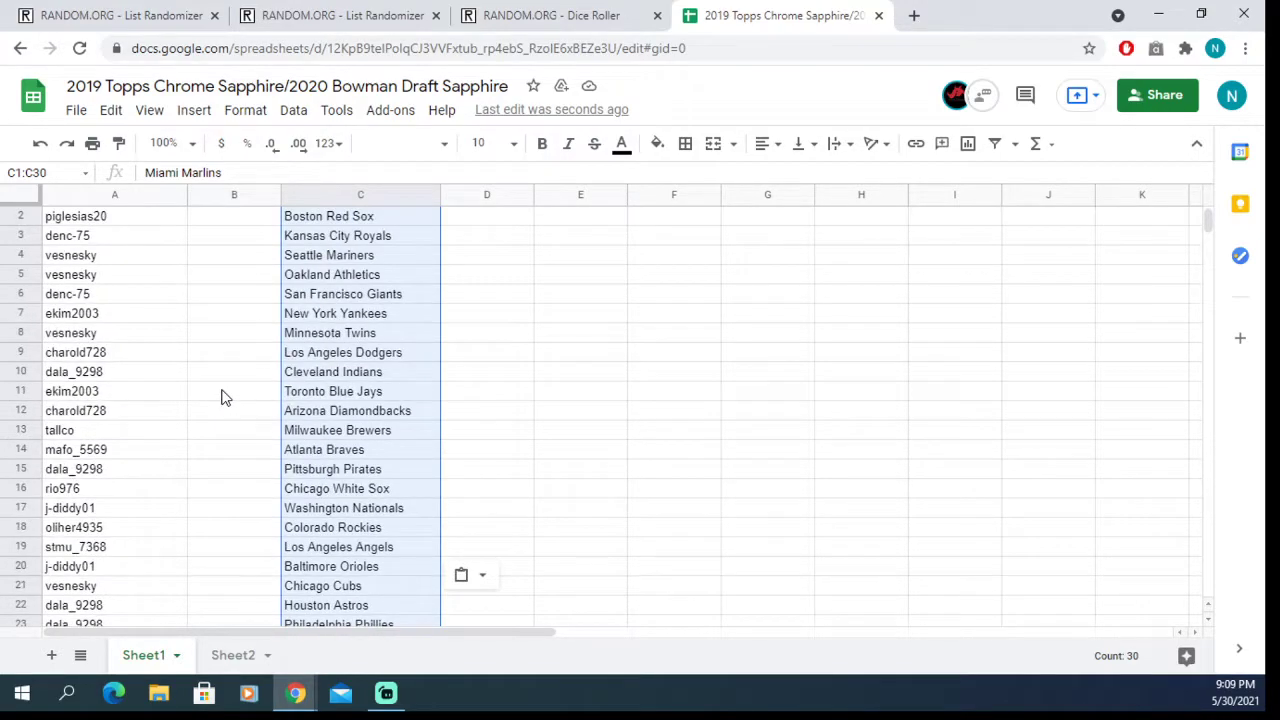